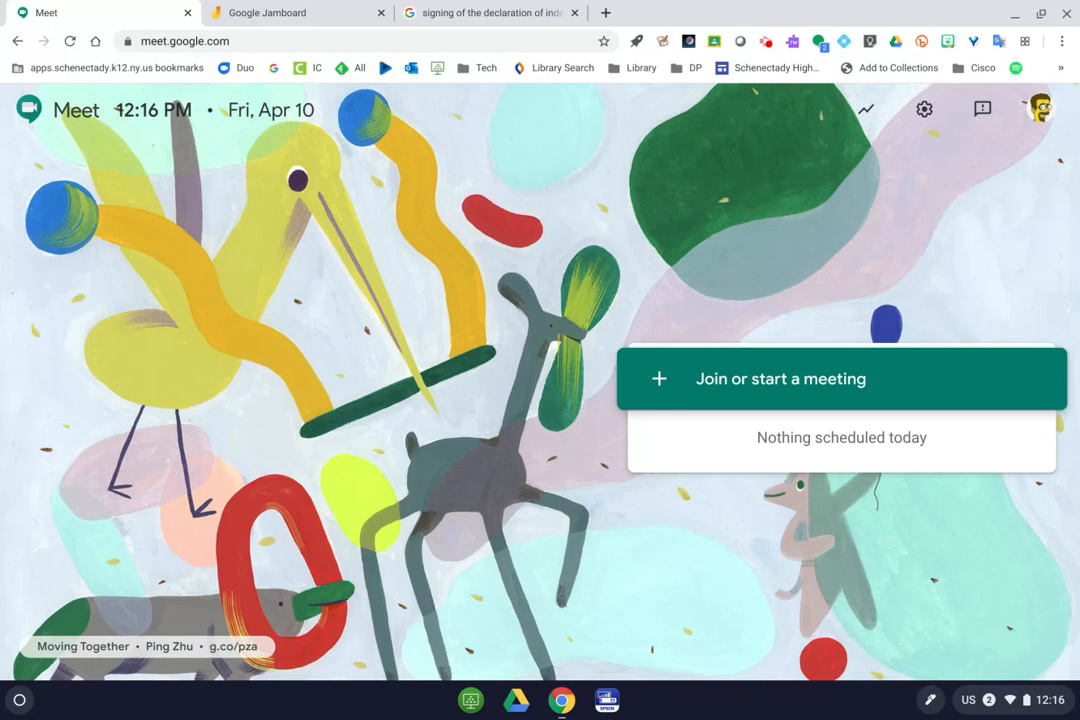
Join the Meet call under the meeting nickname, with camera and microphone allowed.
left_click(776, 379)
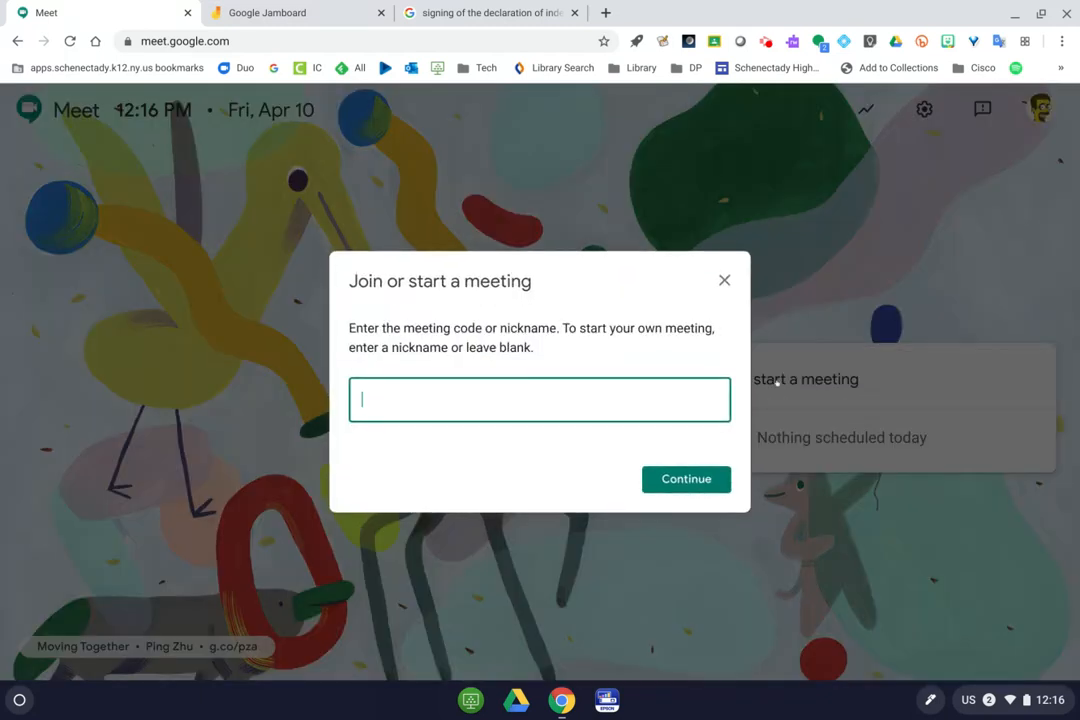
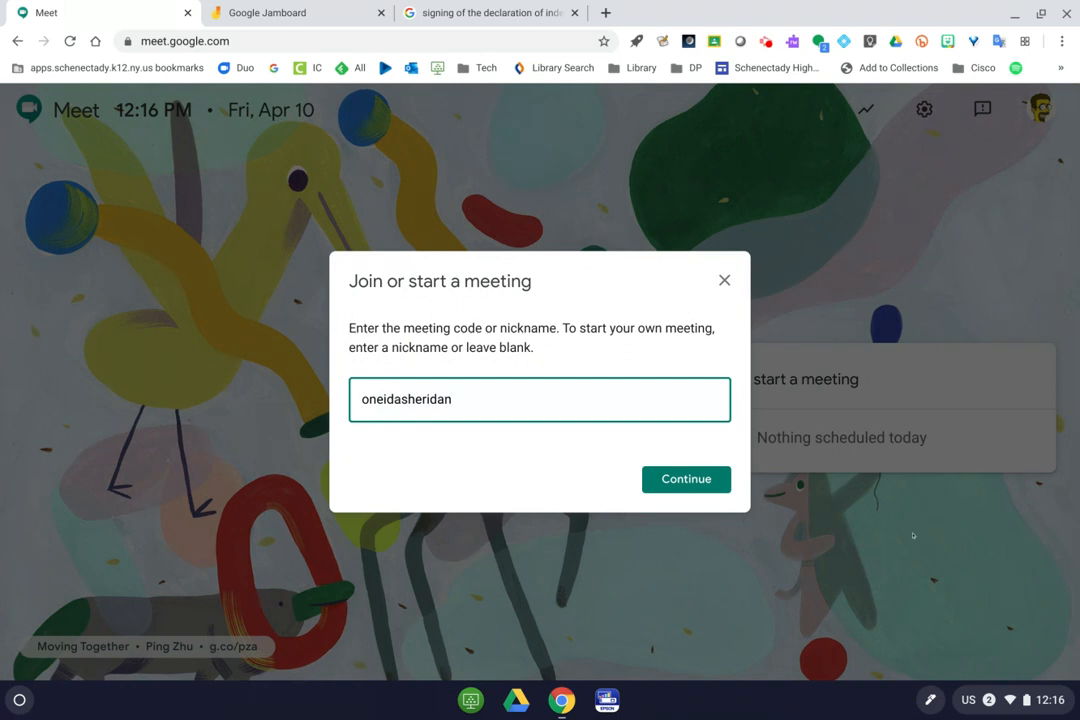
left_click(694, 482)
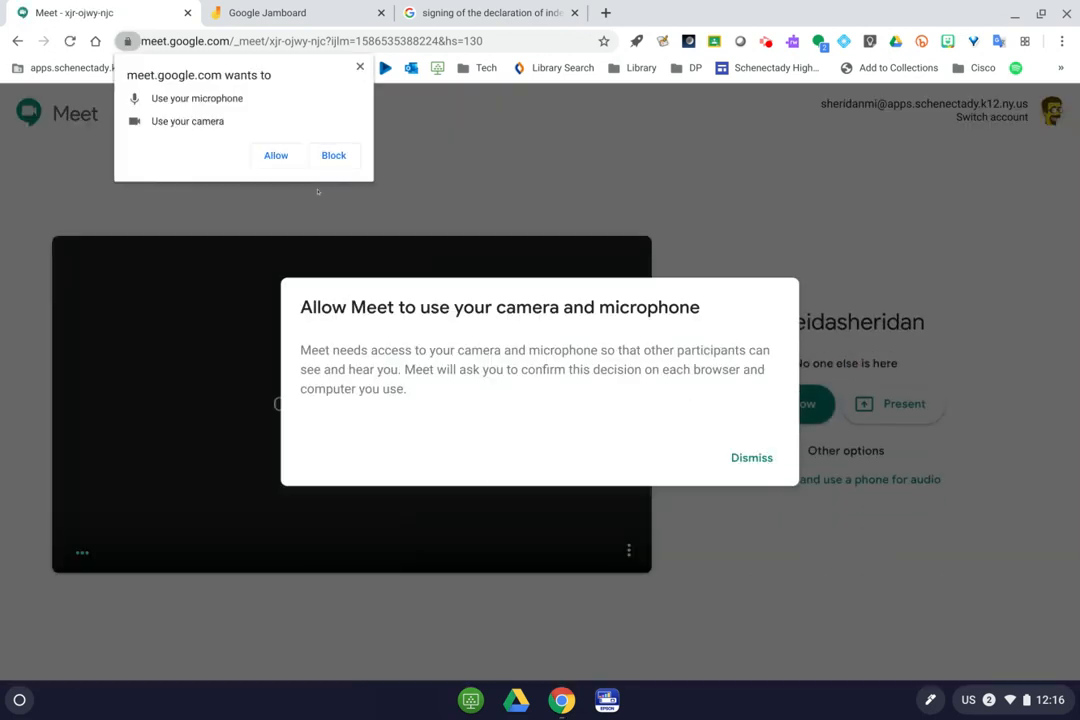
left_click(276, 156)
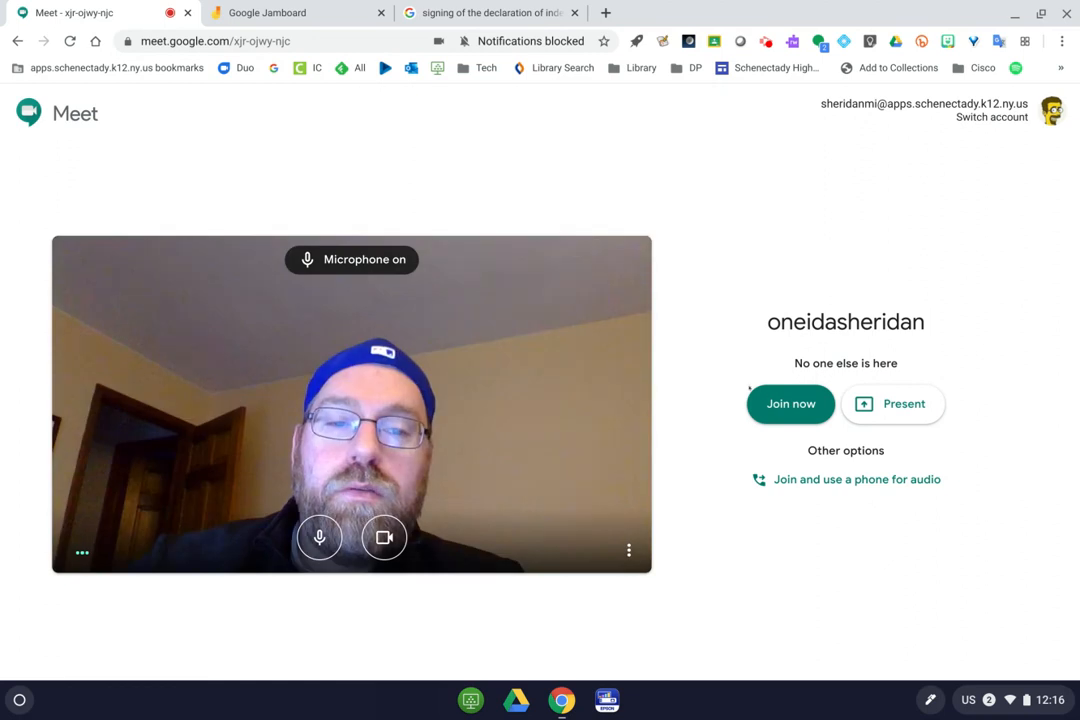
left_click(785, 402)
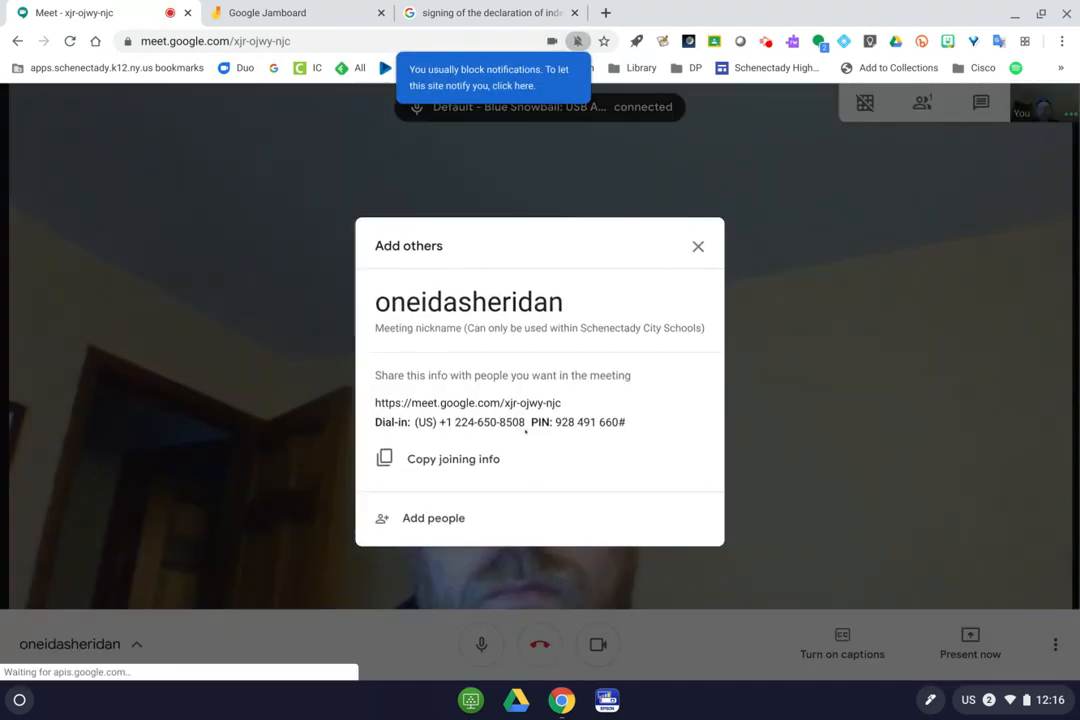
left_click(697, 246)
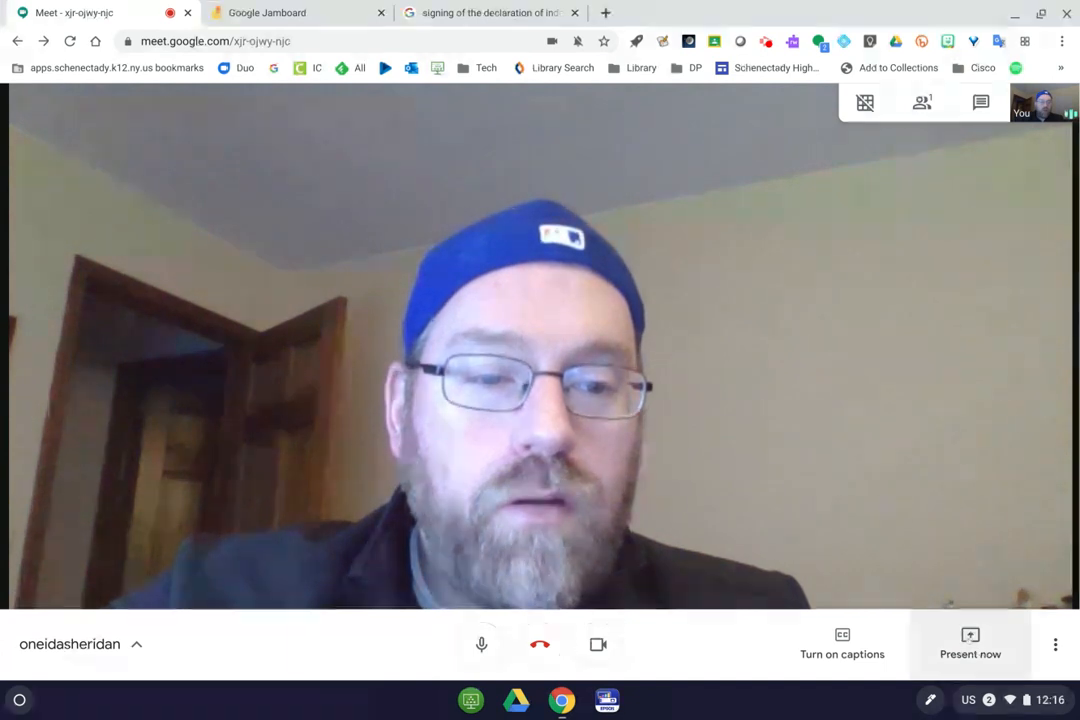
Present the Chrome window to everyone and close the declaration search tab.
left_click(968, 643)
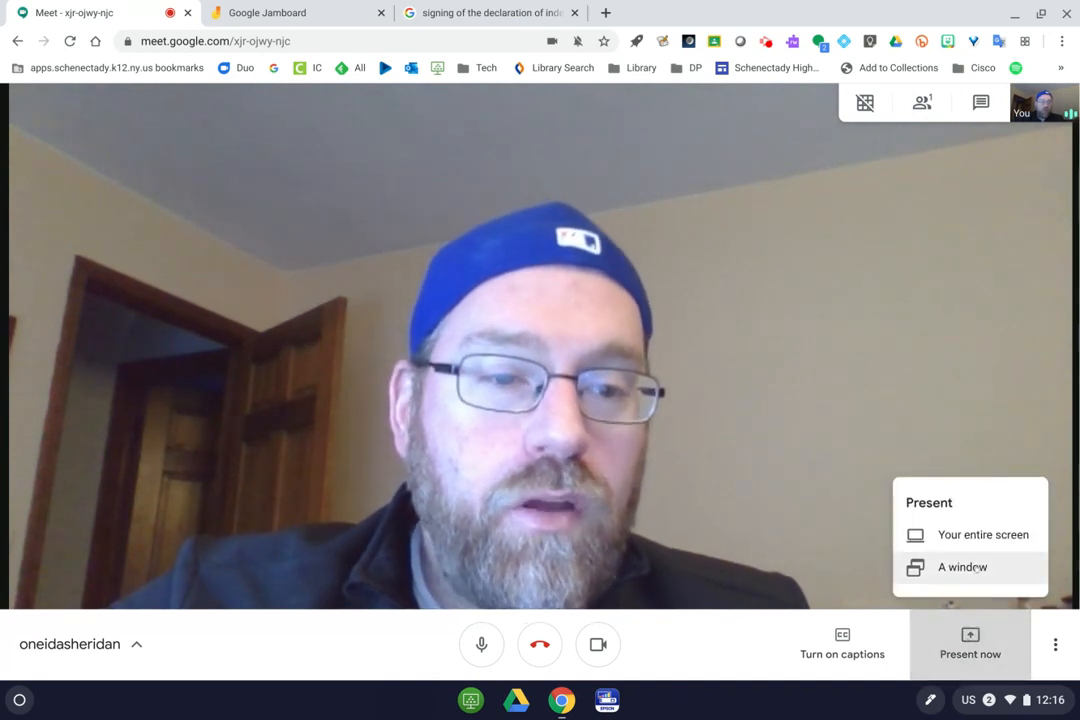
left_click(962, 567)
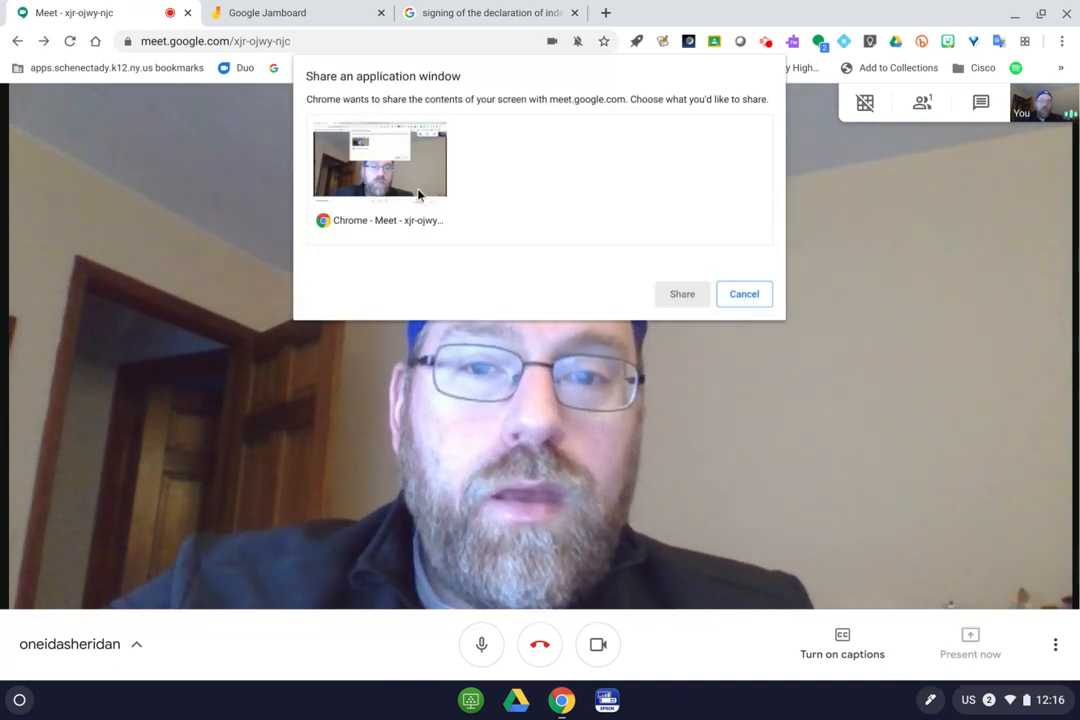
left_click(682, 294)
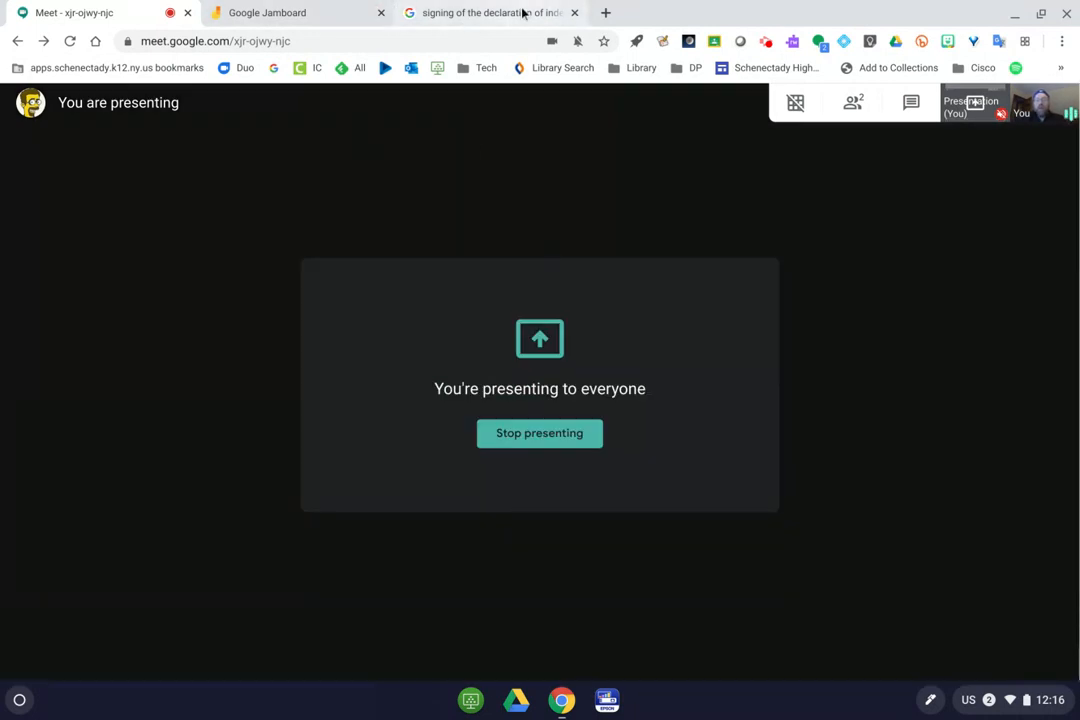
left_click(575, 13)
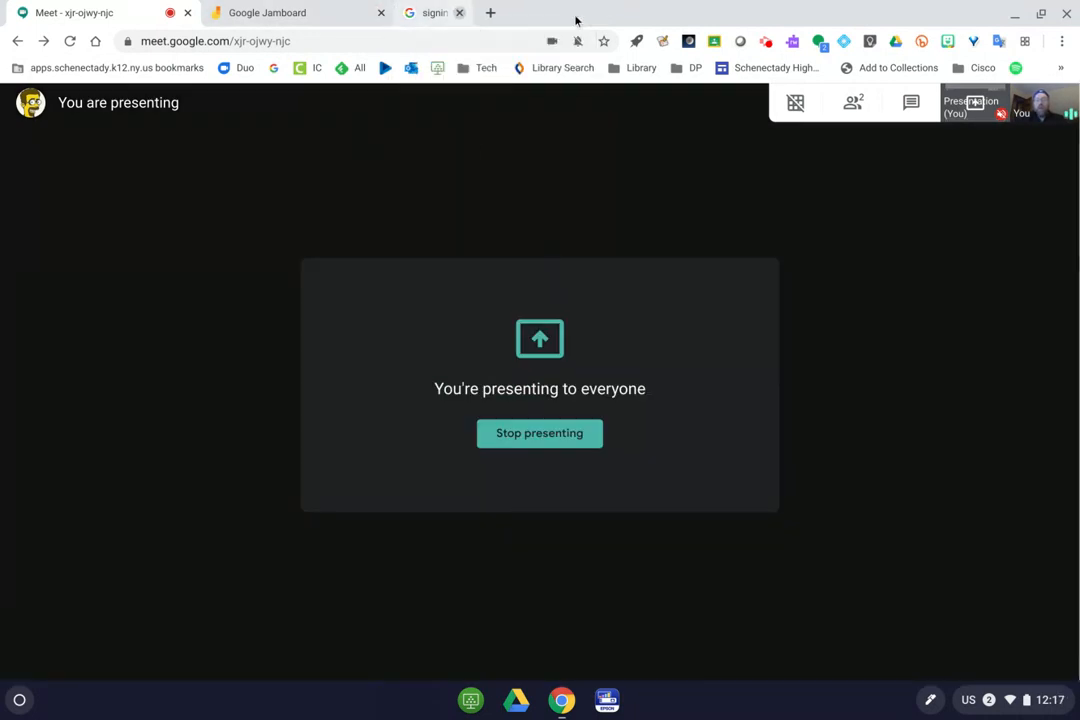
Go to the Jamboard home page and select its web address.
left_click(279, 15)
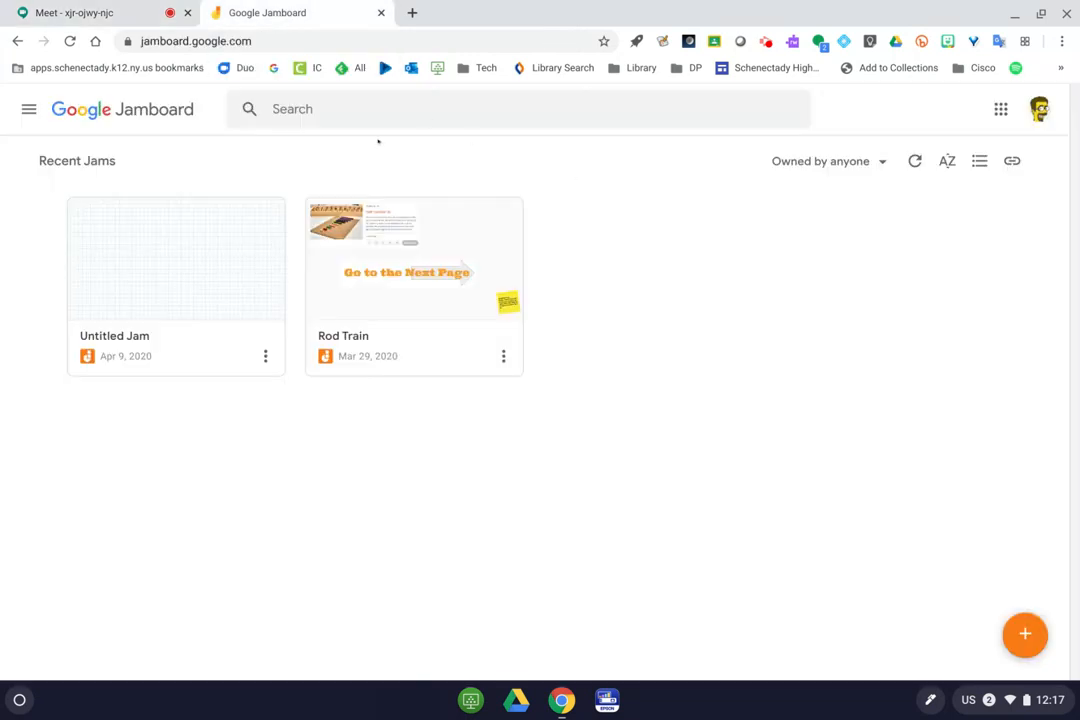
double_click(186, 41)
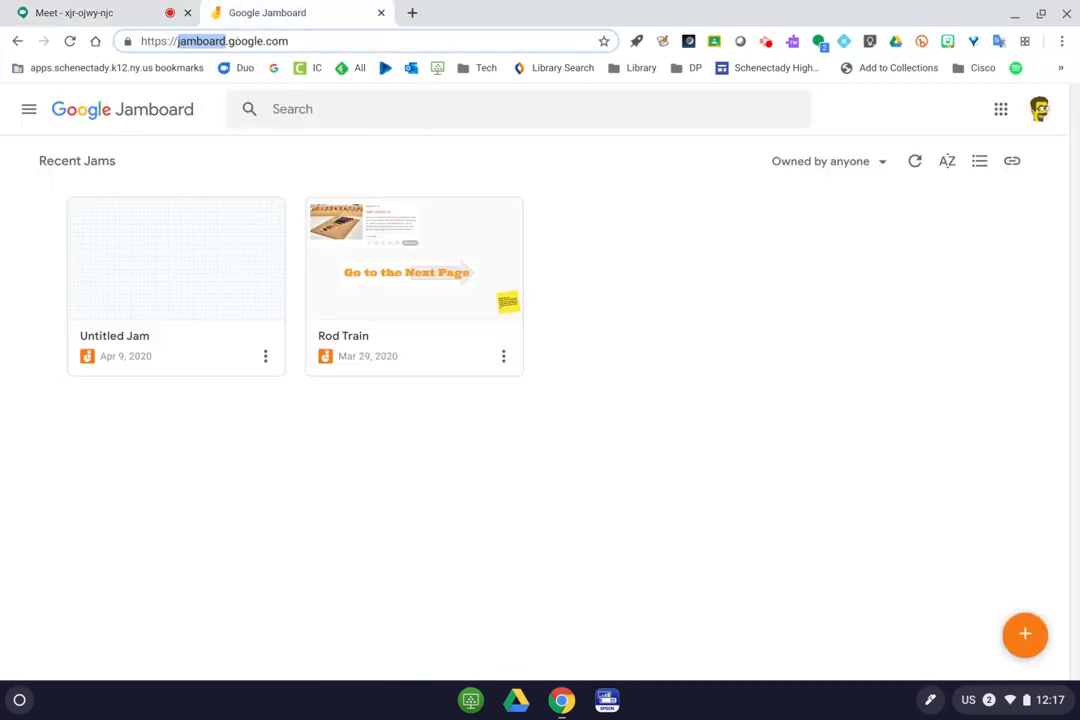
double_click(276, 41)
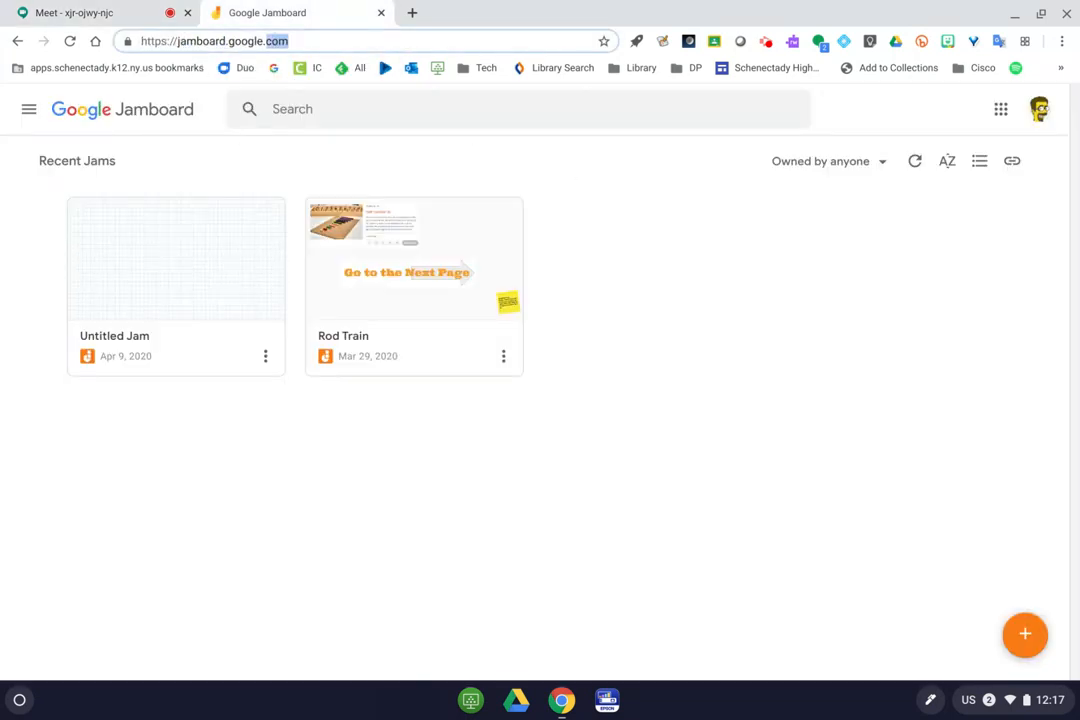
triple_click(286, 41)
left_click(727, 241)
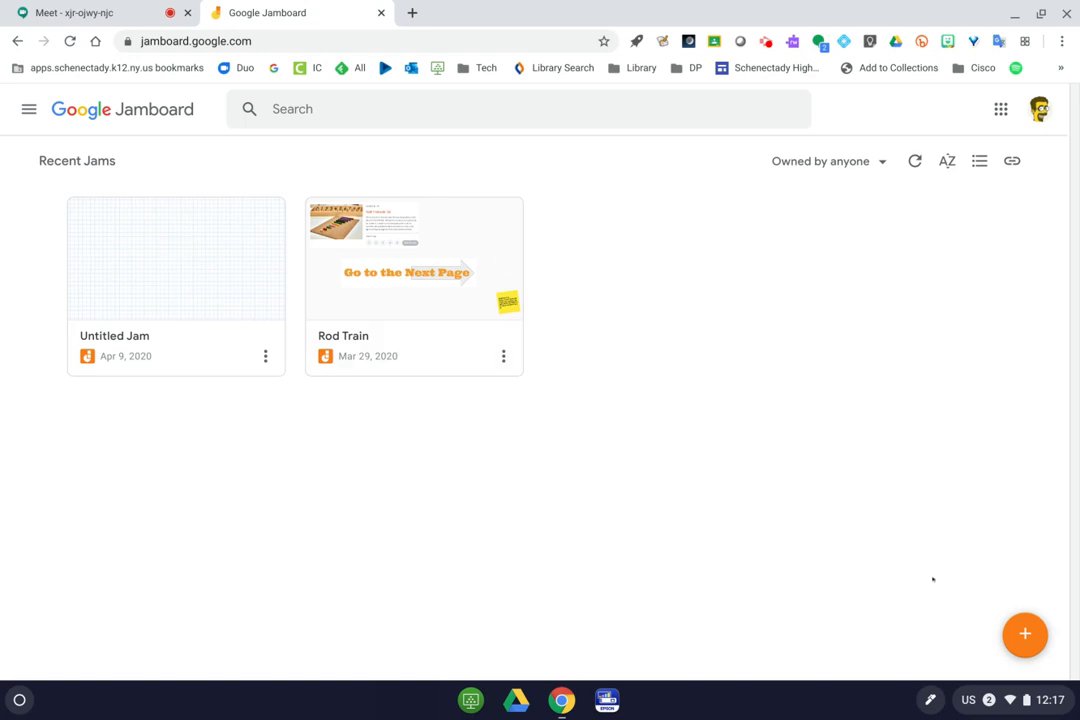
Create a new jam and confirm it appears in the meeting's presenting view.
left_click(1030, 641)
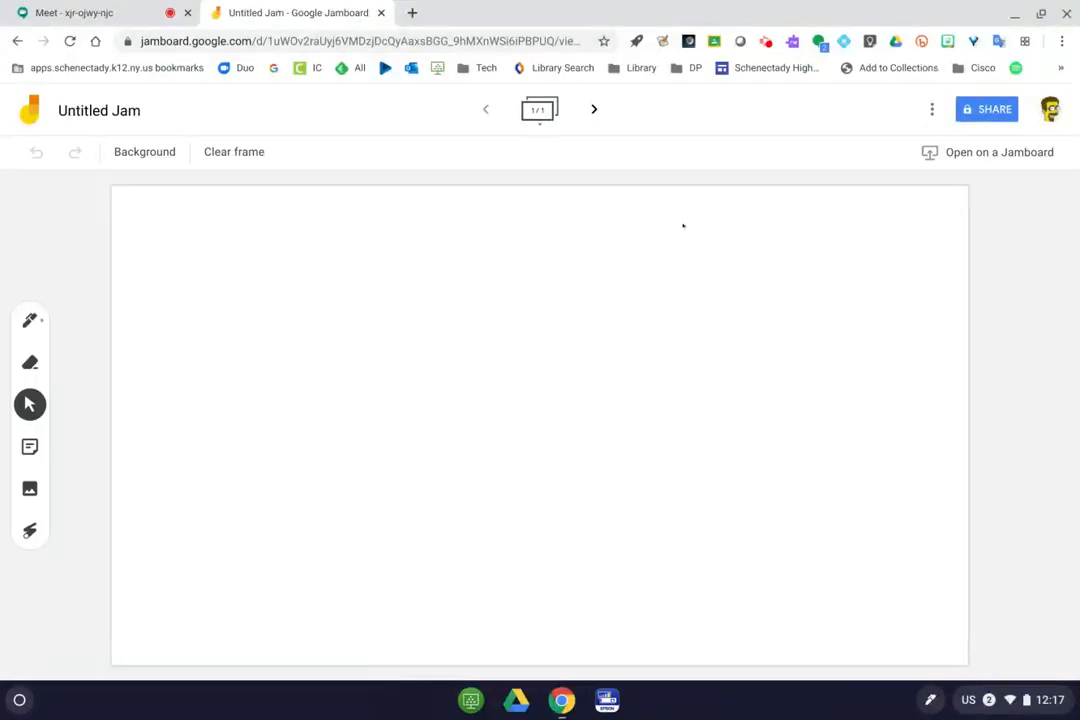
left_click(127, 20)
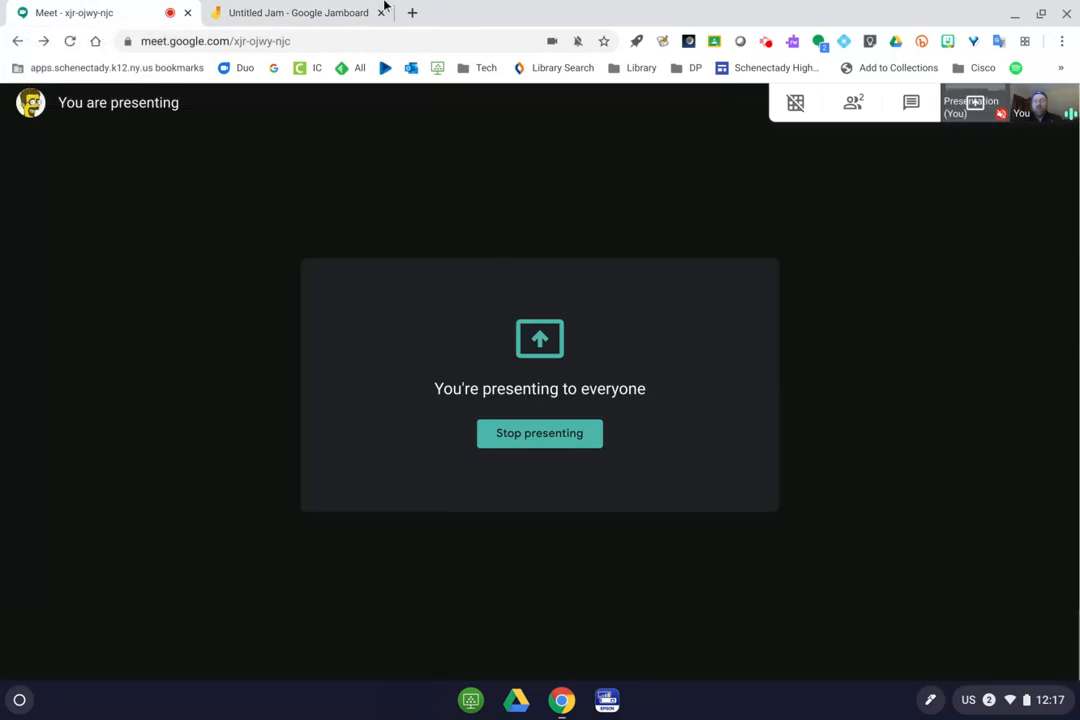
left_click(381, 8)
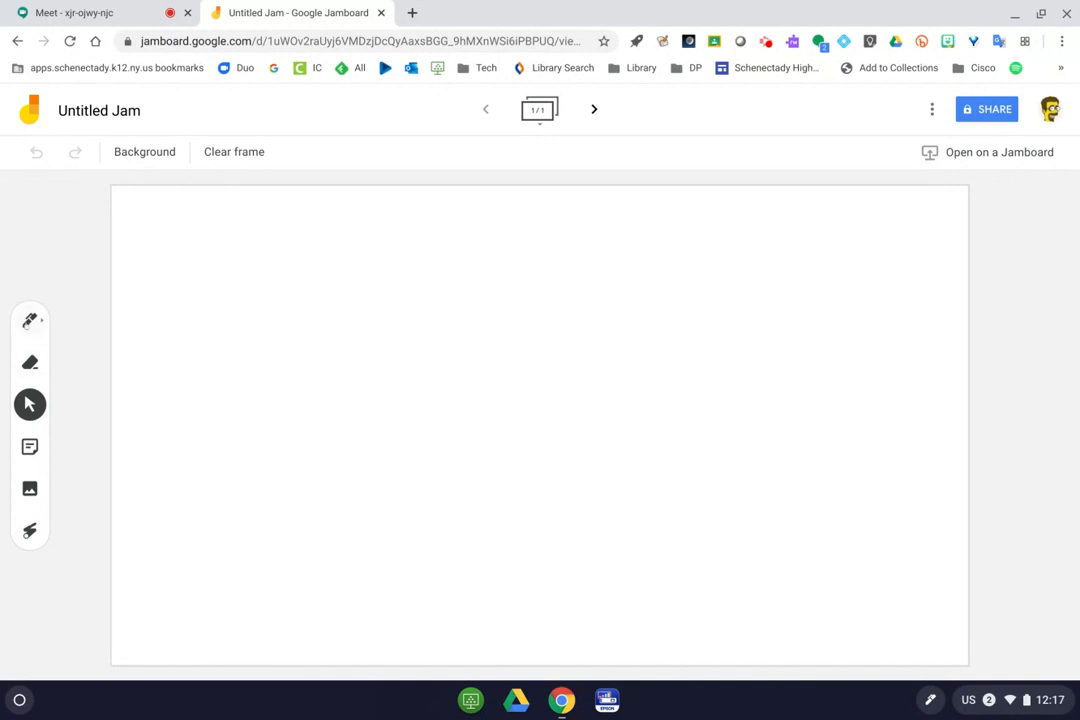
left_click(30, 320)
Add a blue sticky note reading 'Hi class!' to the board.
left_click(30, 320)
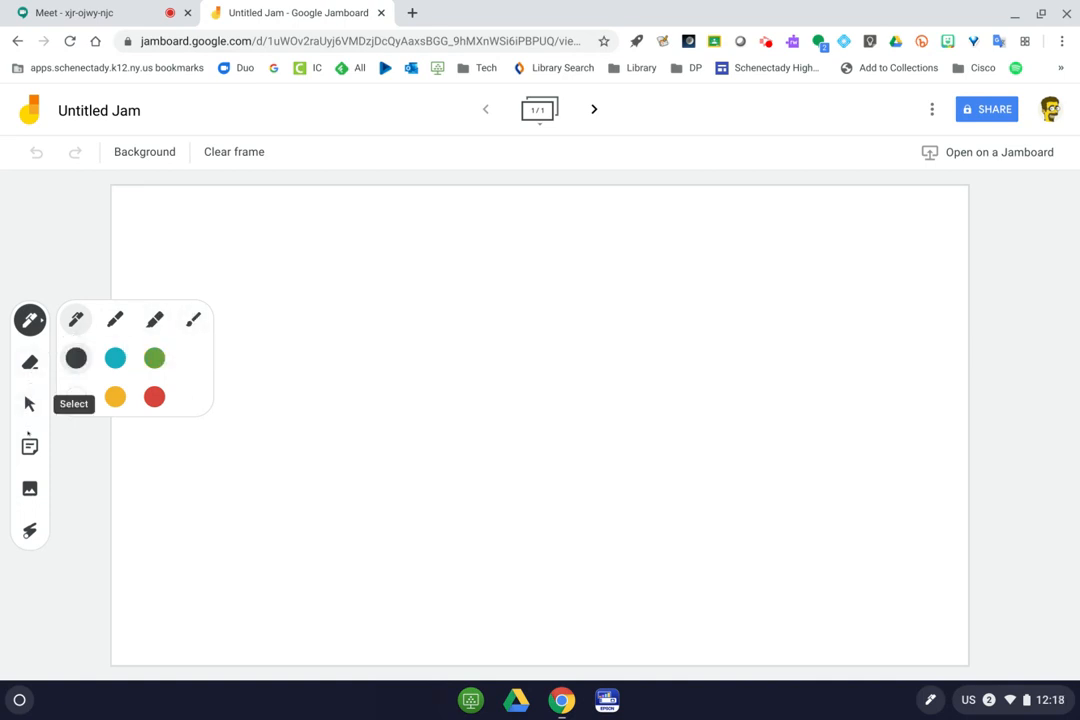
left_click(32, 446)
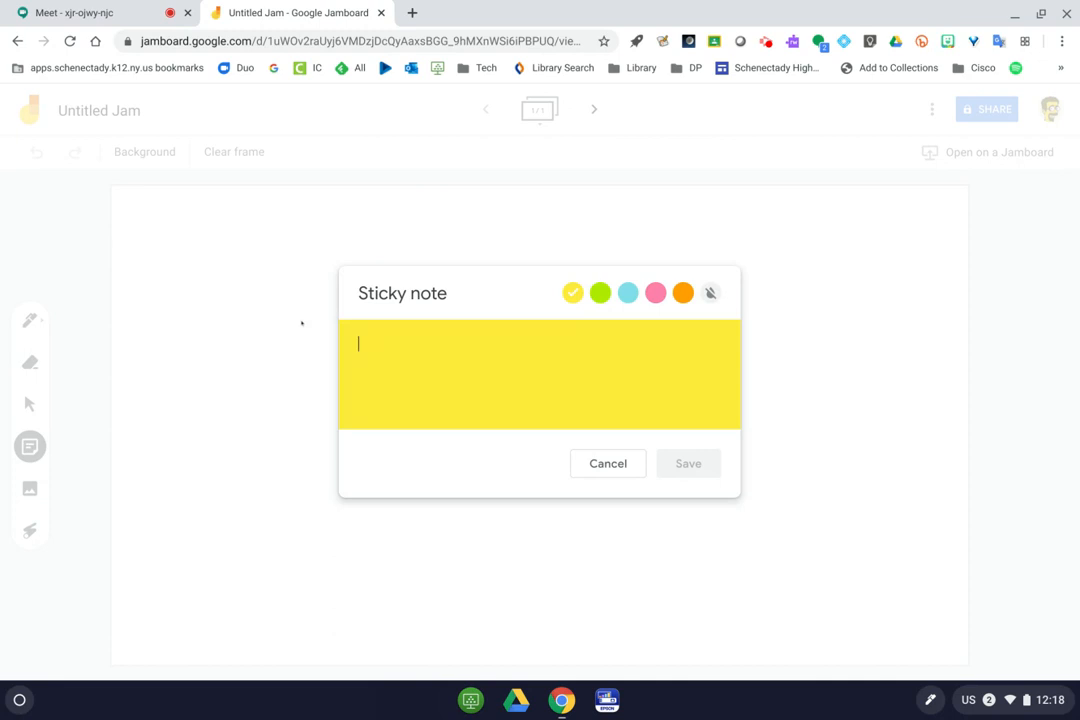
type("Hi clas!")
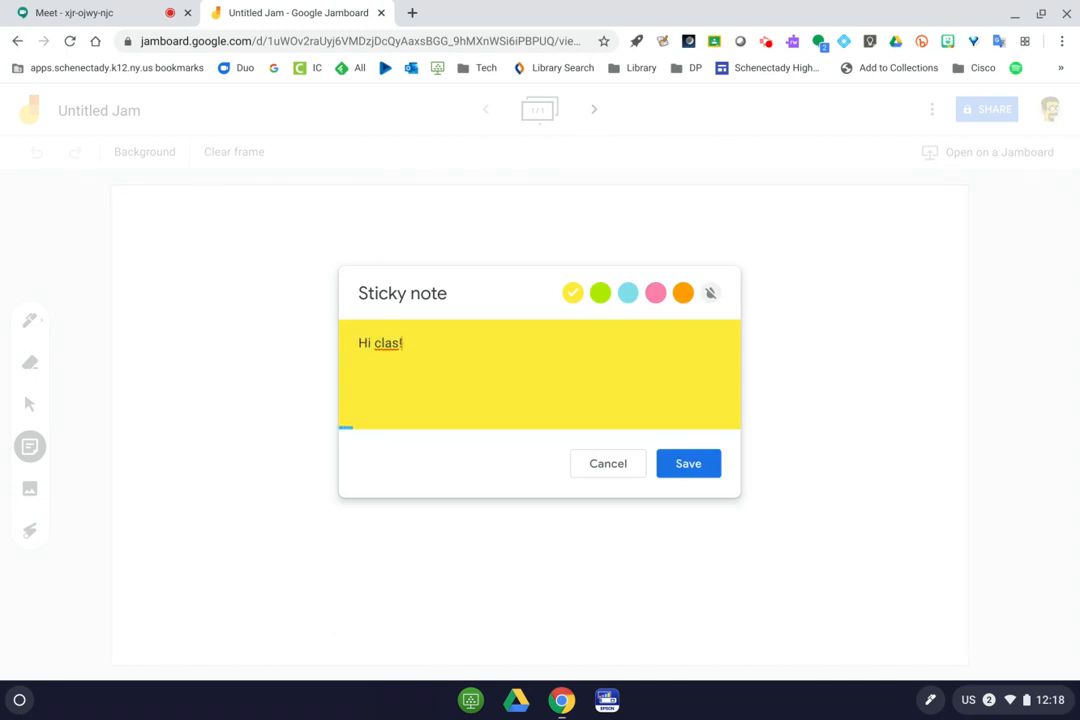
key("BackSpace")
type("s!")
left_click(627, 293)
left_click(688, 463)
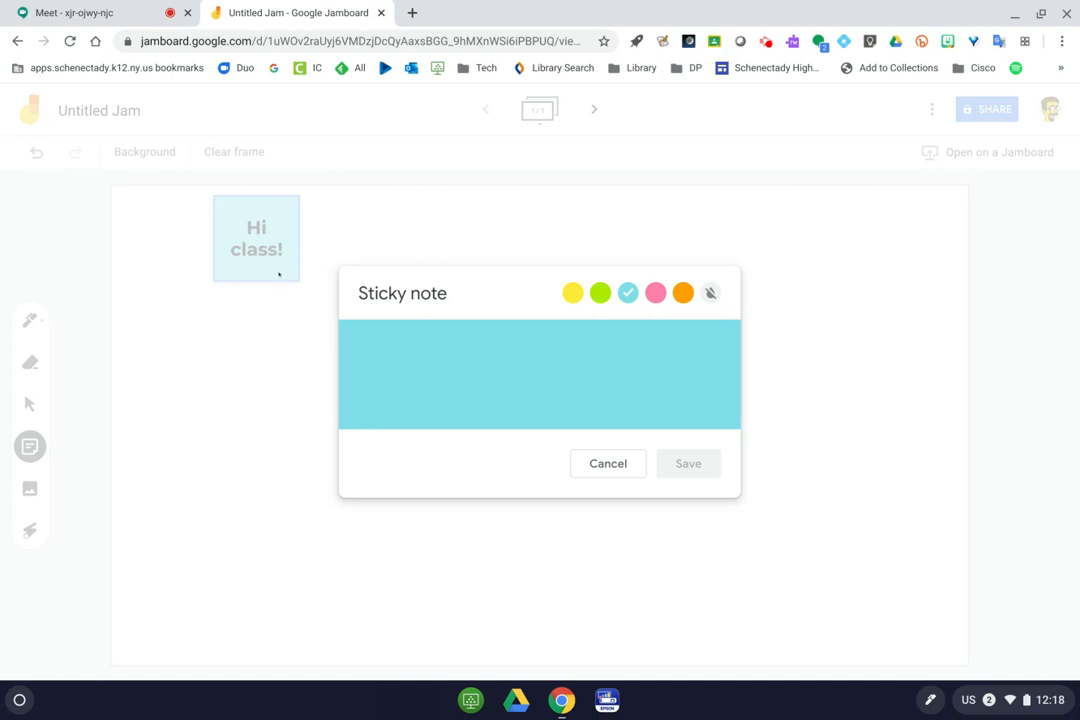
left_click(608, 463)
Enlarge the 'Hi class!' note and tilt it counter-clockwise near the top-left corner.
left_click(249, 232)
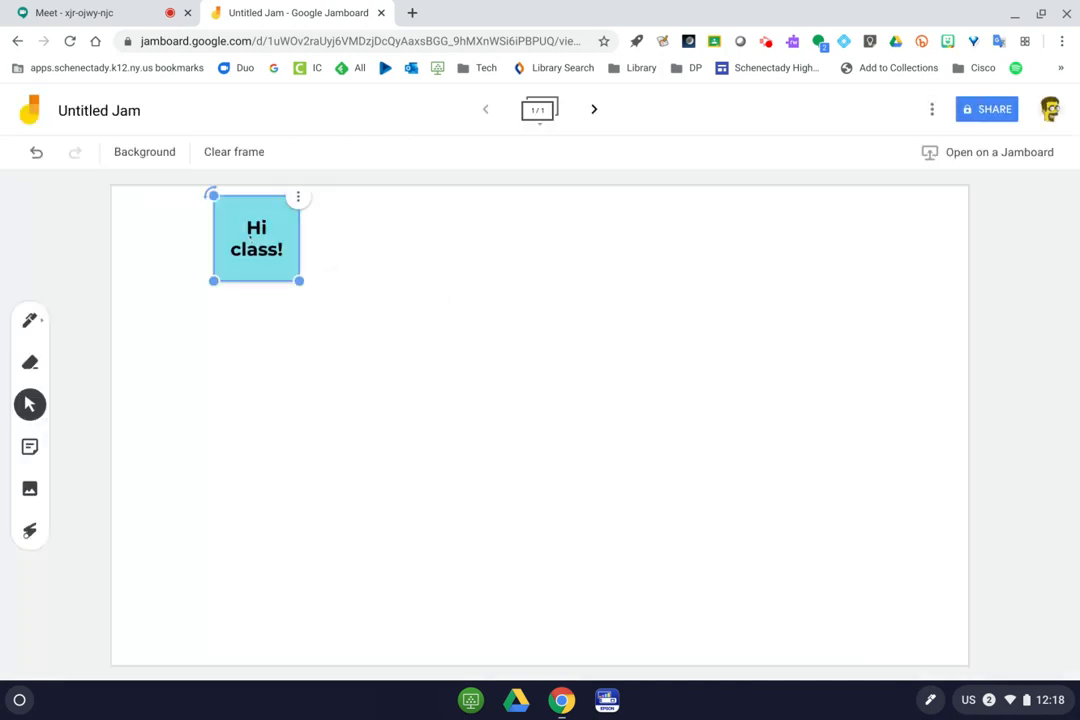
left_click_drag(299, 280, 365, 346)
left_click_drag(212, 194, 144, 238)
left_click(264, 437)
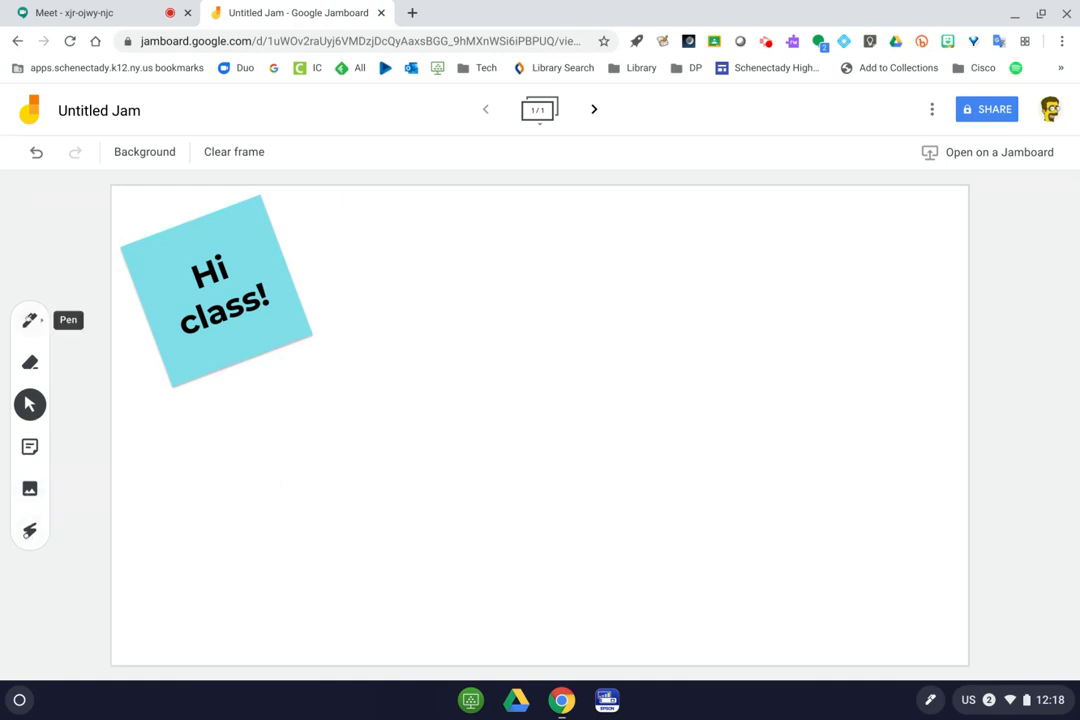
Handwrite 'Hi Class!' in red ink beside the sticky note.
left_click(30, 319)
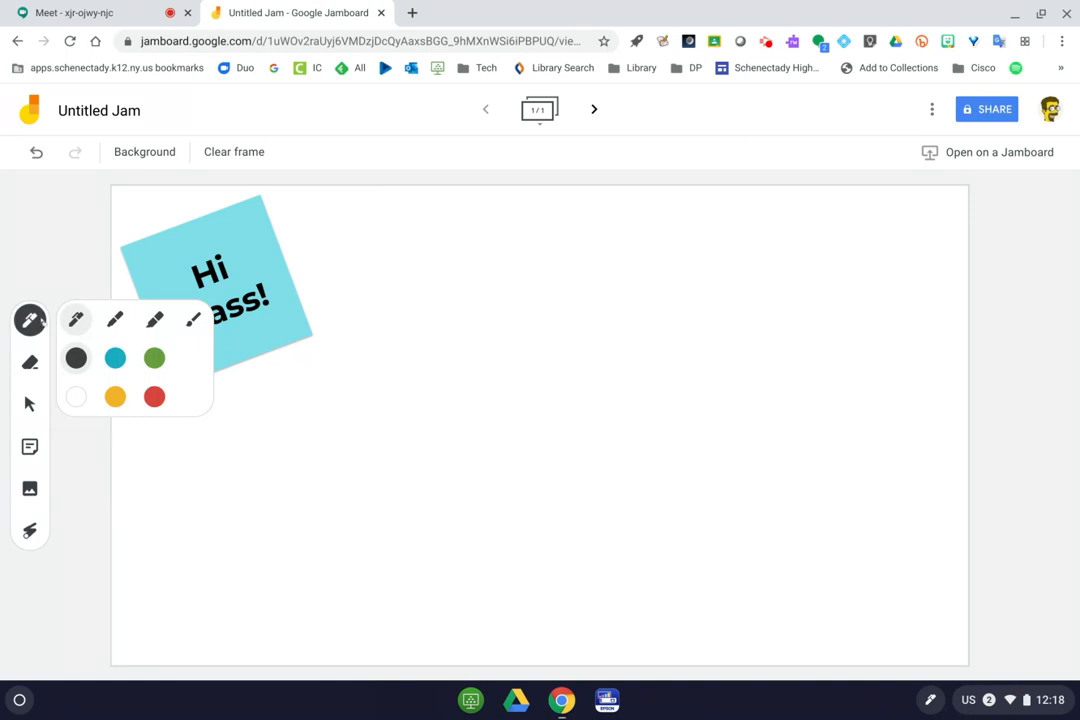
left_click(154, 396)
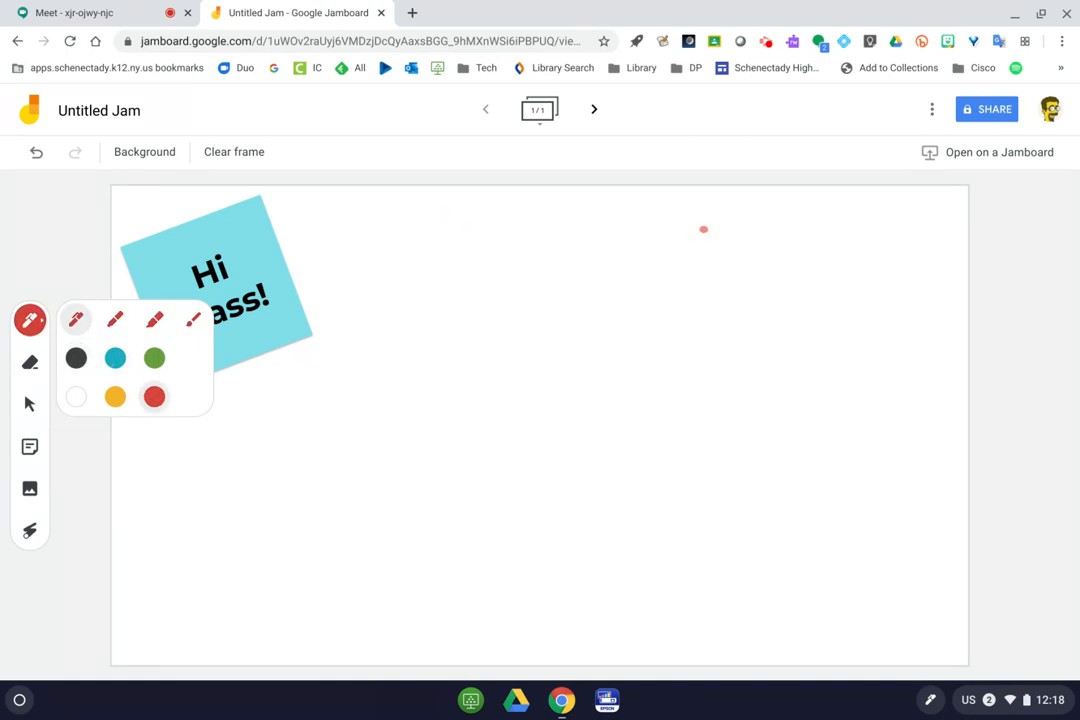
left_click(986, 265)
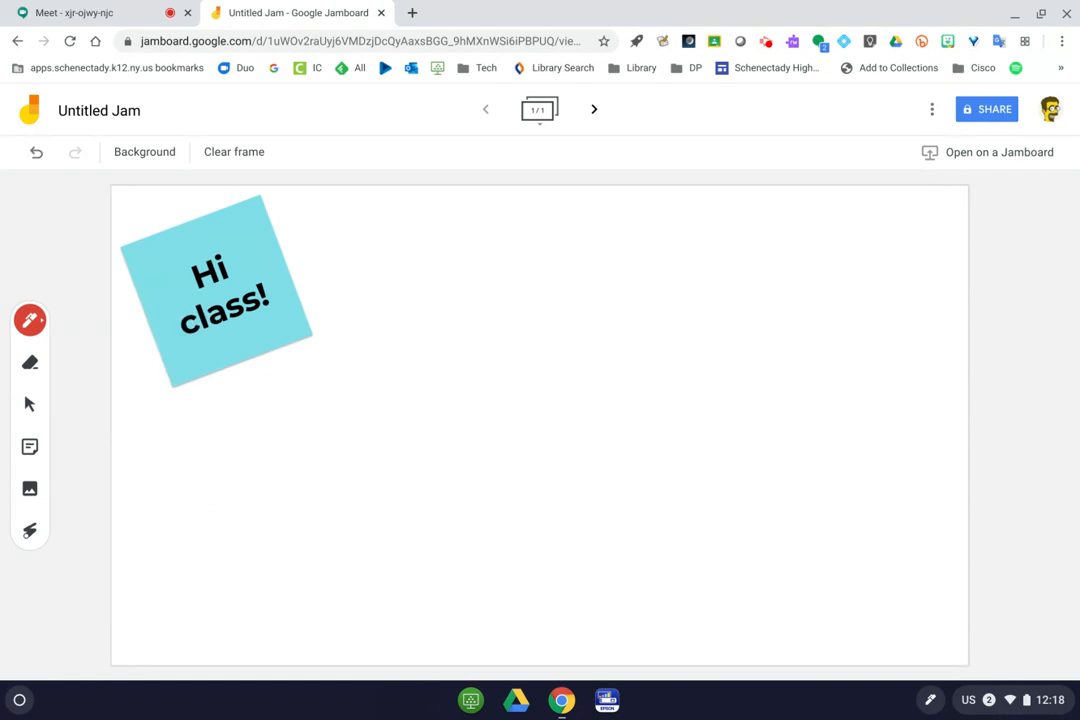
left_click_drag(419, 241, 412, 363)
left_click_drag(425, 322, 459, 311)
left_click_drag(463, 240, 474, 355)
left_click_drag(500, 310, 508, 338)
left_click(498, 274)
mouse_move(595, 275)
left_mouse_down()
mouse_move(560, 280)
mouse_move(601, 330)
left_mouse_up()
left_click_drag(621, 258, 632, 338)
left_click_drag(668, 300, 672, 335)
mouse_move(718, 298)
left_mouse_down()
mouse_move(690, 322)
mouse_move(763, 285)
mouse_move(737, 322)
left_mouse_up()
left_click_drag(780, 233, 785, 266)
left_click(793, 318)
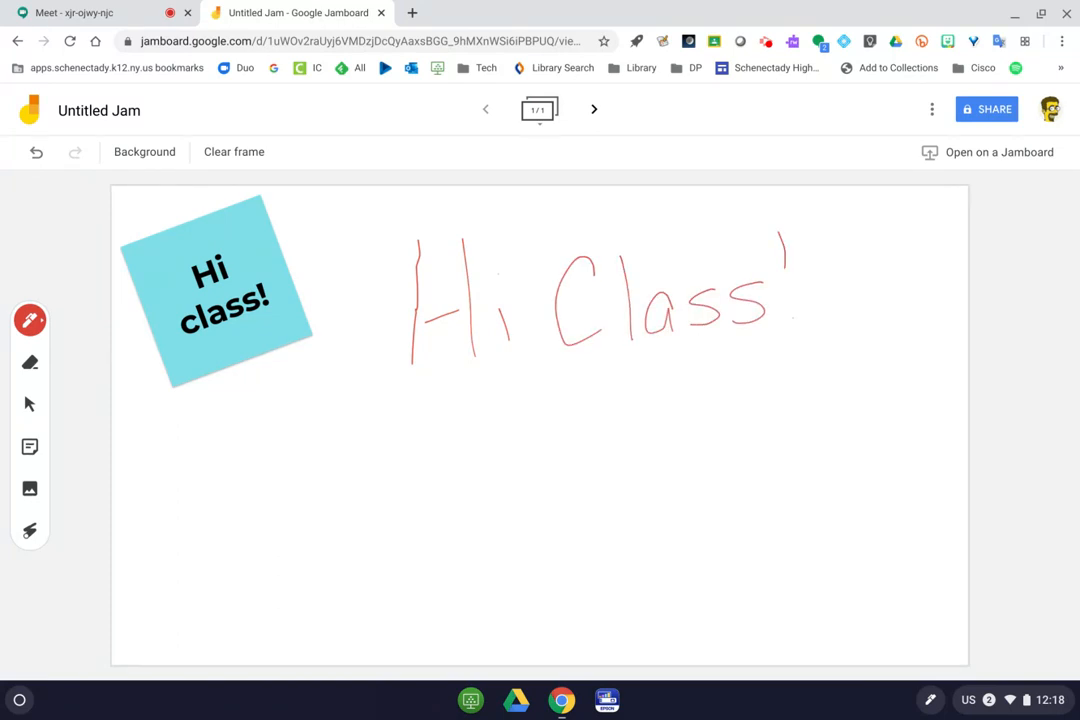
Write the equation 2x+3=9 below the greeting.
mouse_move(340, 428)
left_mouse_down()
mouse_move(358, 490)
mouse_move(396, 508)
left_mouse_up()
mouse_move(401, 459)
left_mouse_down()
mouse_move(425, 486)
mouse_move(409, 484)
mouse_move(440, 488)
mouse_move(452, 473)
left_mouse_up()
mouse_move(479, 425)
left_mouse_down()
mouse_move(491, 449)
mouse_move(478, 482)
left_mouse_up()
left_click_drag(526, 446, 539, 438)
left_click_drag(528, 466, 541, 458)
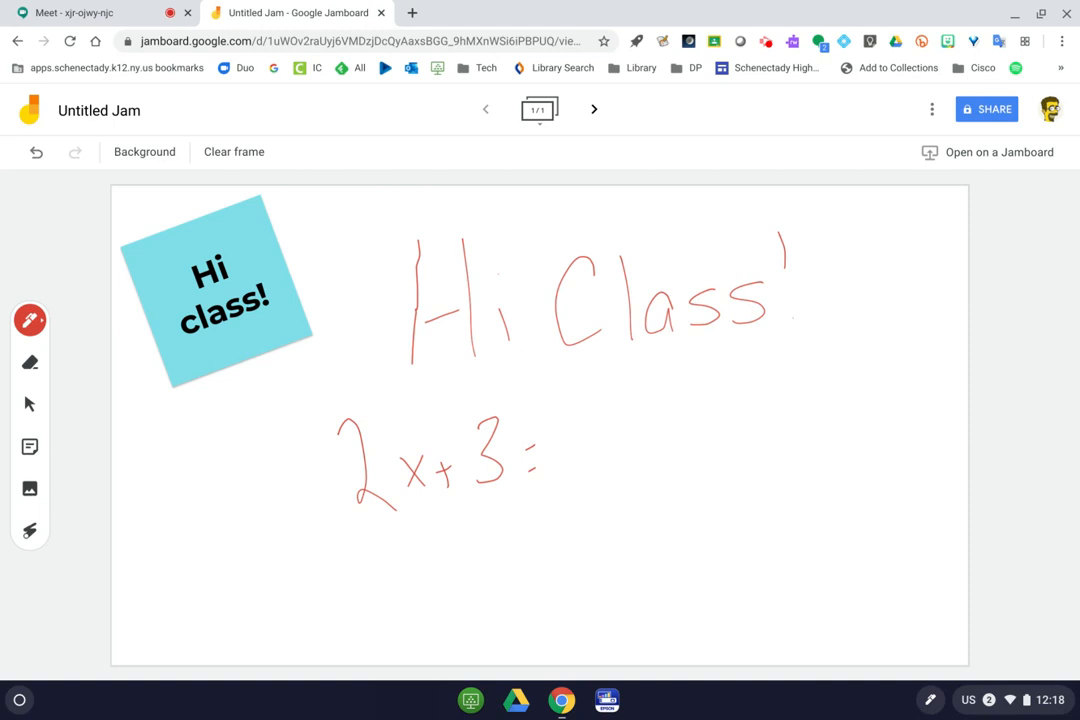
mouse_move(606, 398)
left_mouse_down()
mouse_move(598, 404)
mouse_move(618, 482)
left_mouse_up()
Solve it underneath: subtract 3 from both sides, giving 2x = 6 and x = 3.
mouse_move(455, 535)
left_mouse_down()
mouse_move(516, 530)
mouse_move(488, 556)
left_mouse_up()
mouse_move(561, 522)
left_mouse_down()
mouse_move(617, 519)
mouse_move(594, 540)
left_mouse_up()
left_click_drag(379, 607, 670, 516)
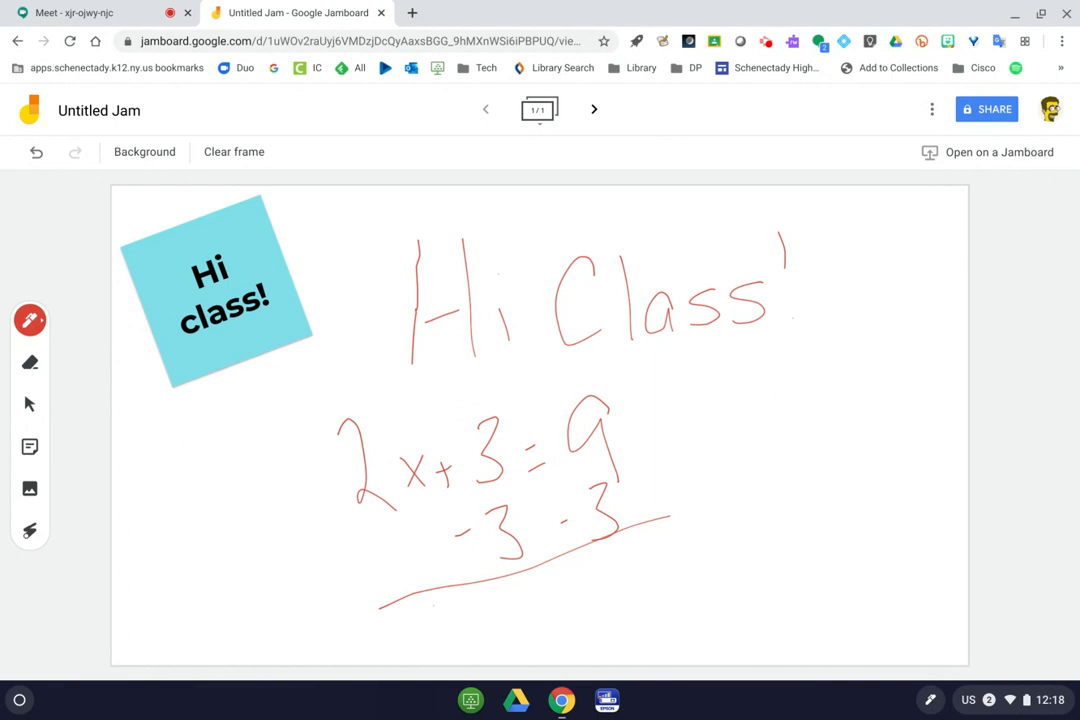
mouse_move(437, 598)
left_mouse_down()
mouse_move(486, 622)
mouse_move(515, 619)
mouse_move(489, 625)
left_mouse_up()
left_click_drag(537, 590, 545, 592)
left_click_drag(550, 602, 561, 598)
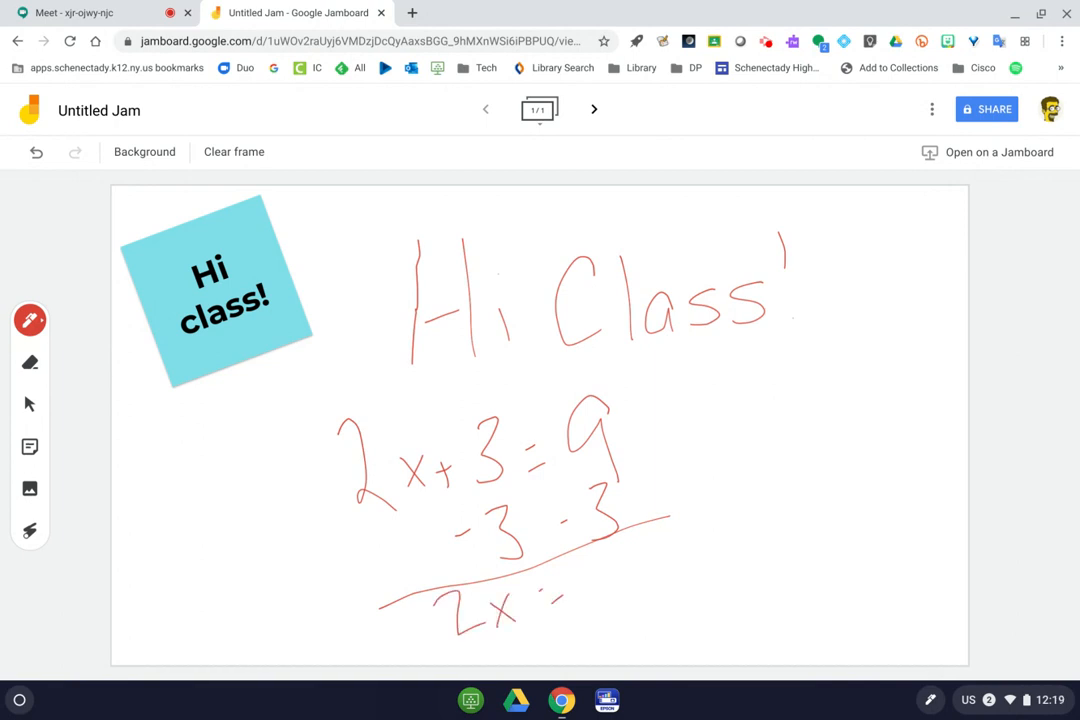
left_click_drag(614, 551, 603, 580)
mouse_move(641, 611)
left_mouse_down()
mouse_move(657, 628)
mouse_move(642, 634)
left_mouse_up()
left_click_drag(679, 602, 684, 599)
left_click_drag(716, 547, 724, 627)
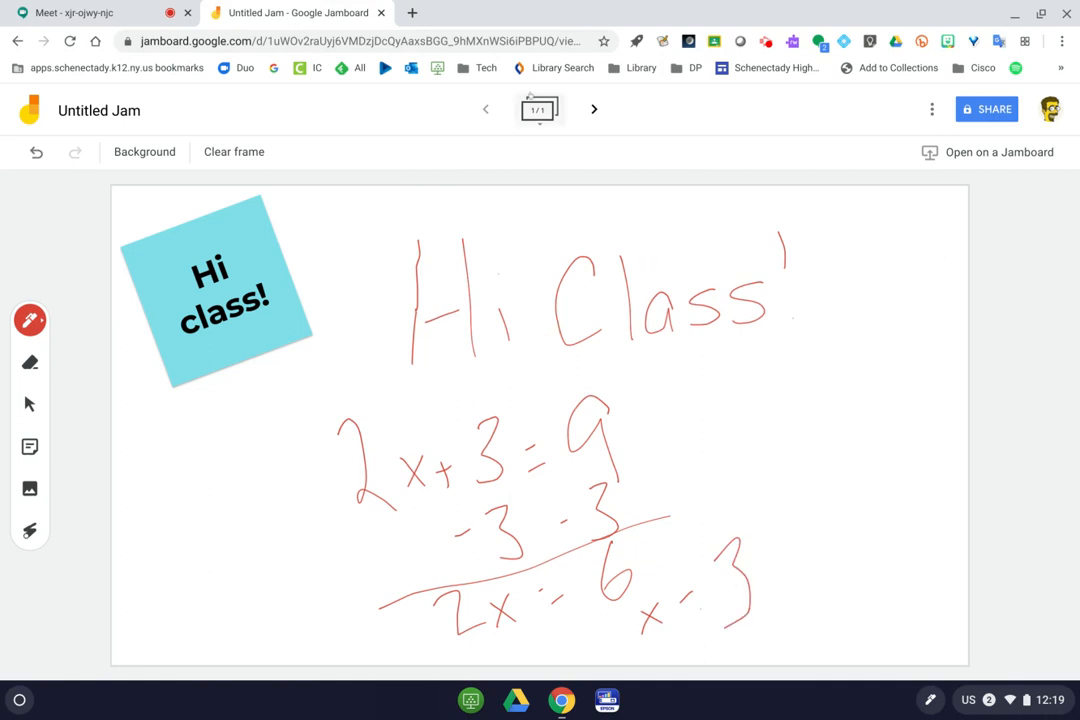
Add a second blank frame to the jam and show it.
left_click(594, 109)
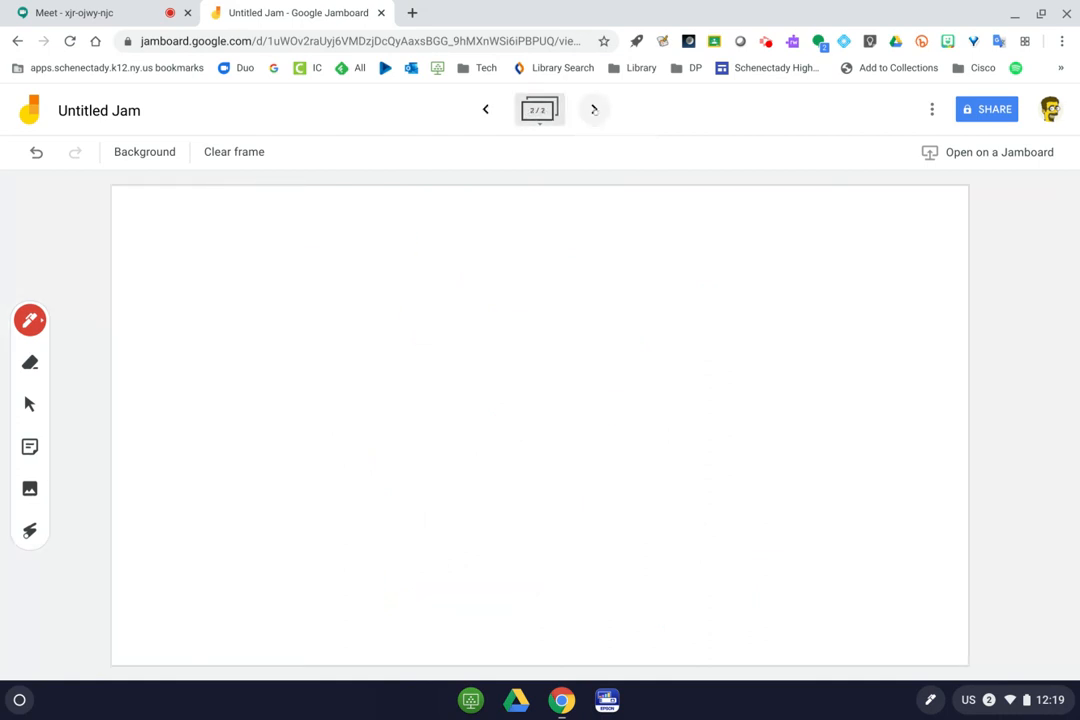
left_click(485, 109)
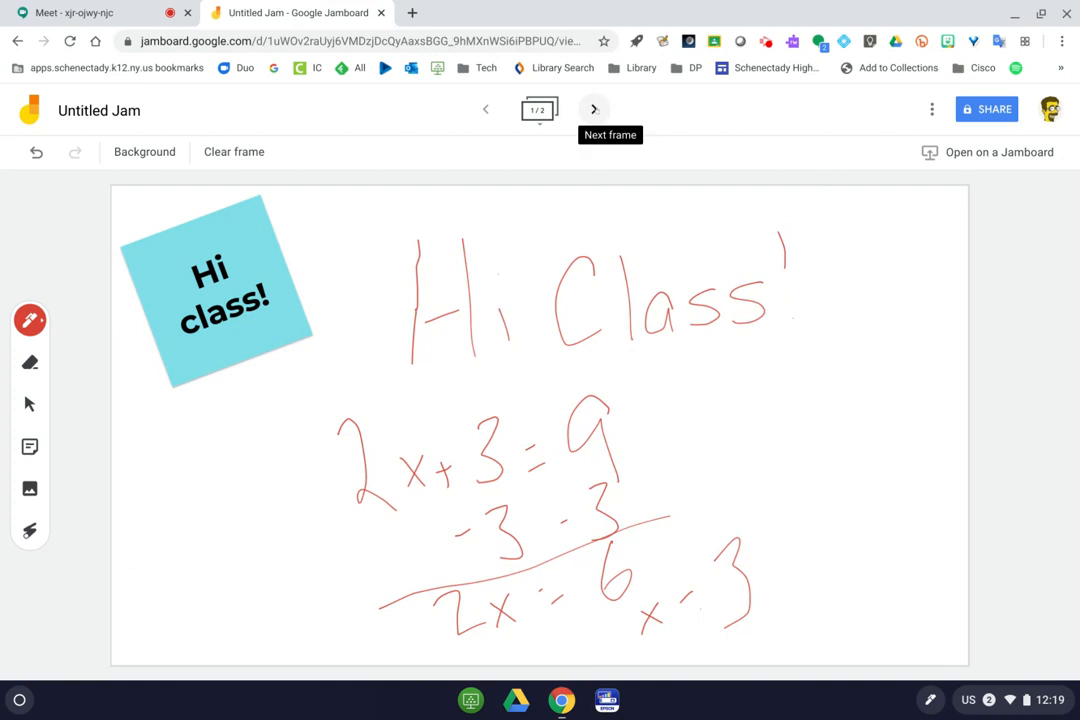
left_click(594, 109)
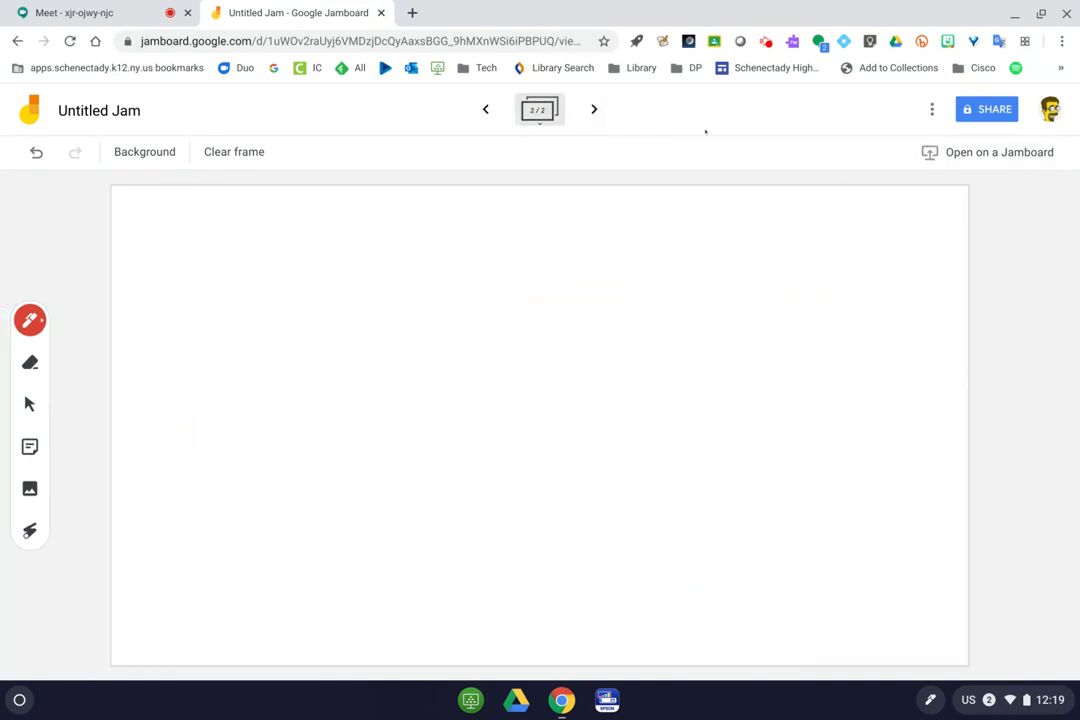
Rename the jam to 'Class Notes 4.10.20'.
left_click(84, 111)
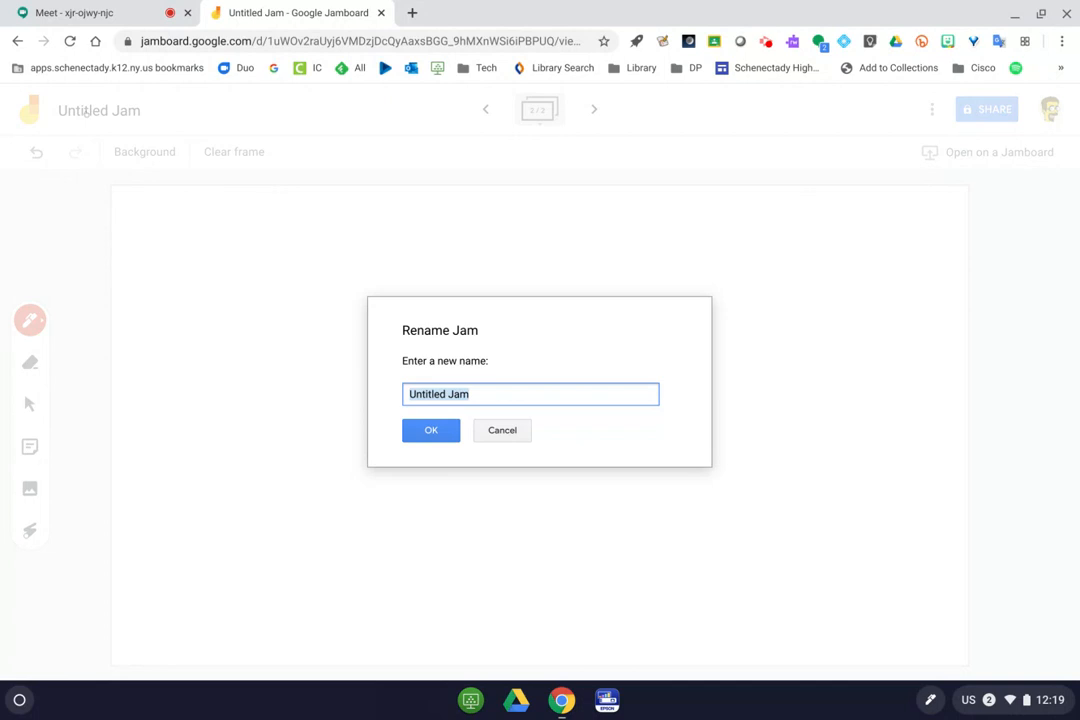
type("Matj")
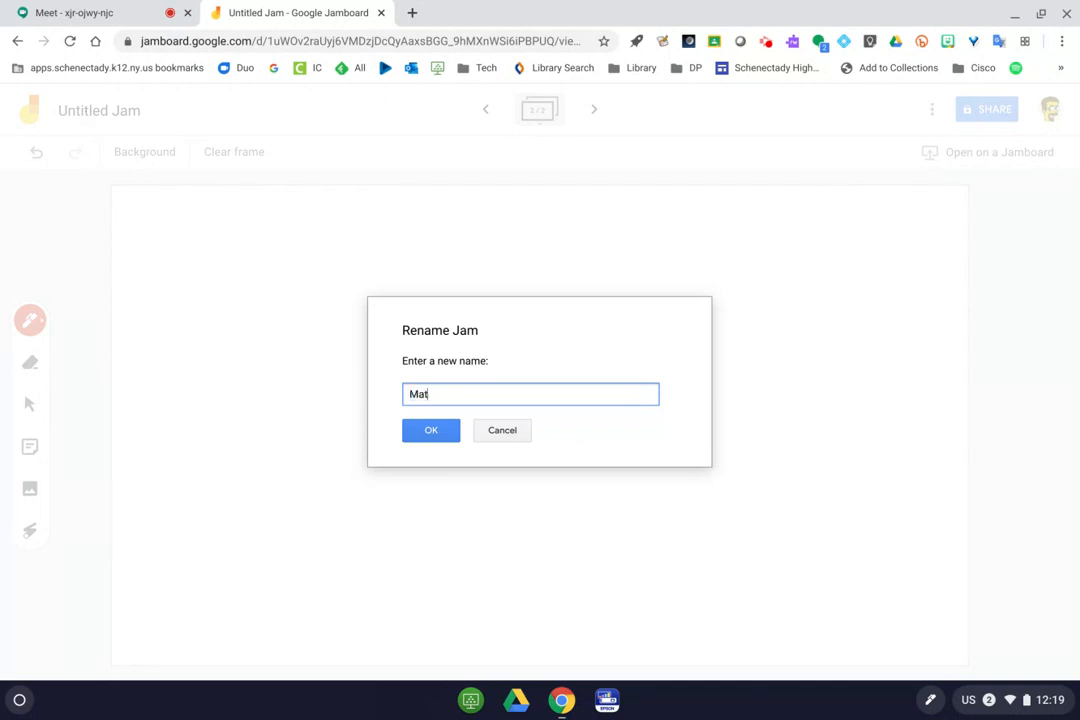
key("BackSpace")
key("BackSpace")
key("BackSpace")
key("BackSpace")
type("Class Notes 4.10.1=20")
key("Return")
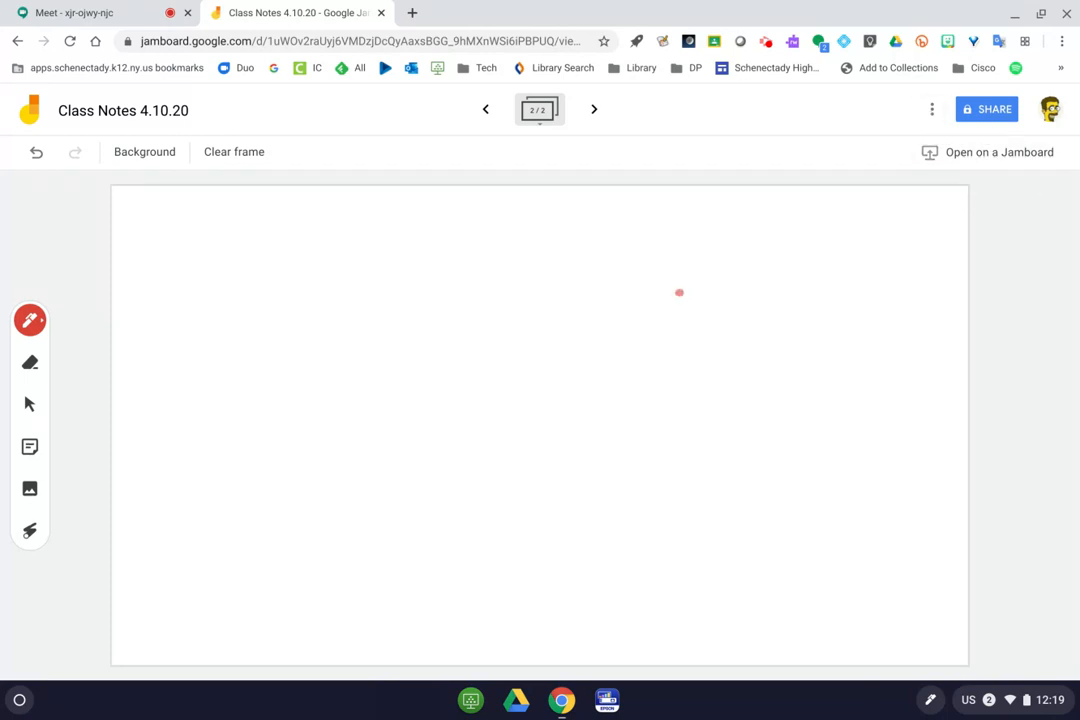
Insert dnastructure.jpg from the device and move it to the frame's upper left.
left_click(30, 488)
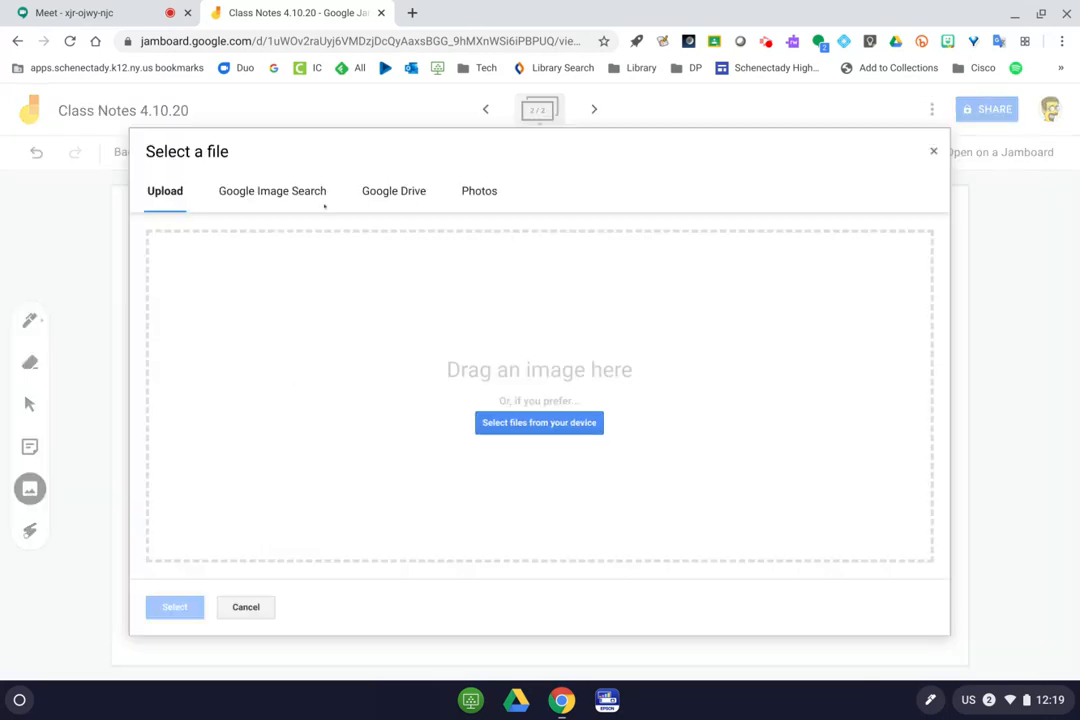
left_click(543, 421)
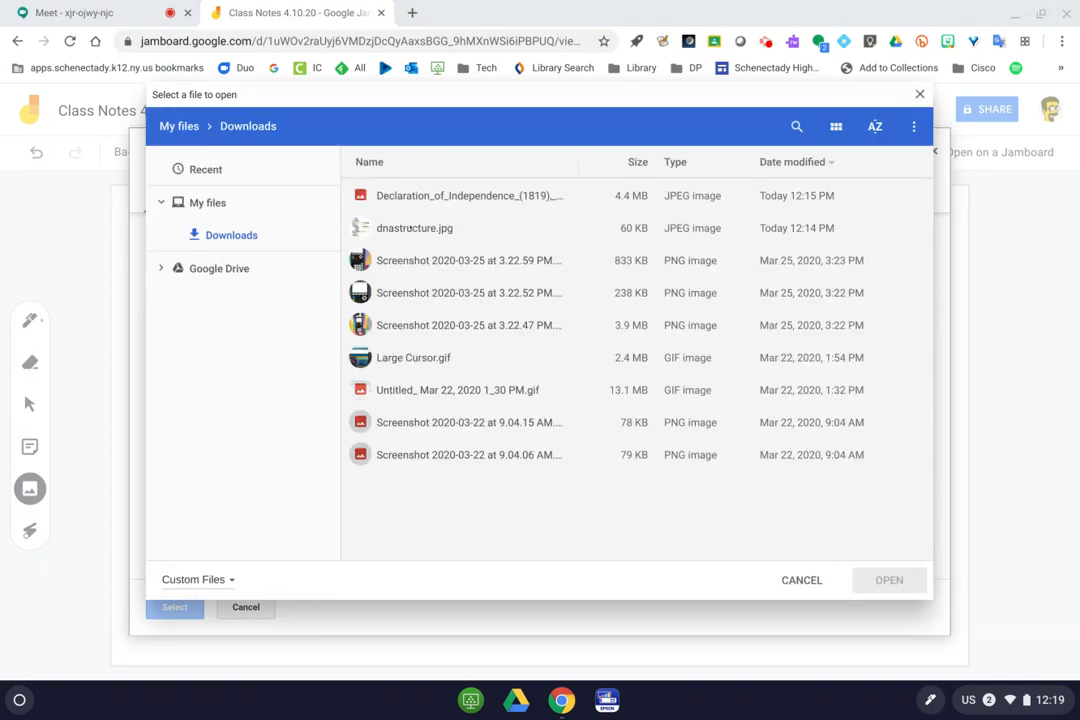
left_click(410, 228)
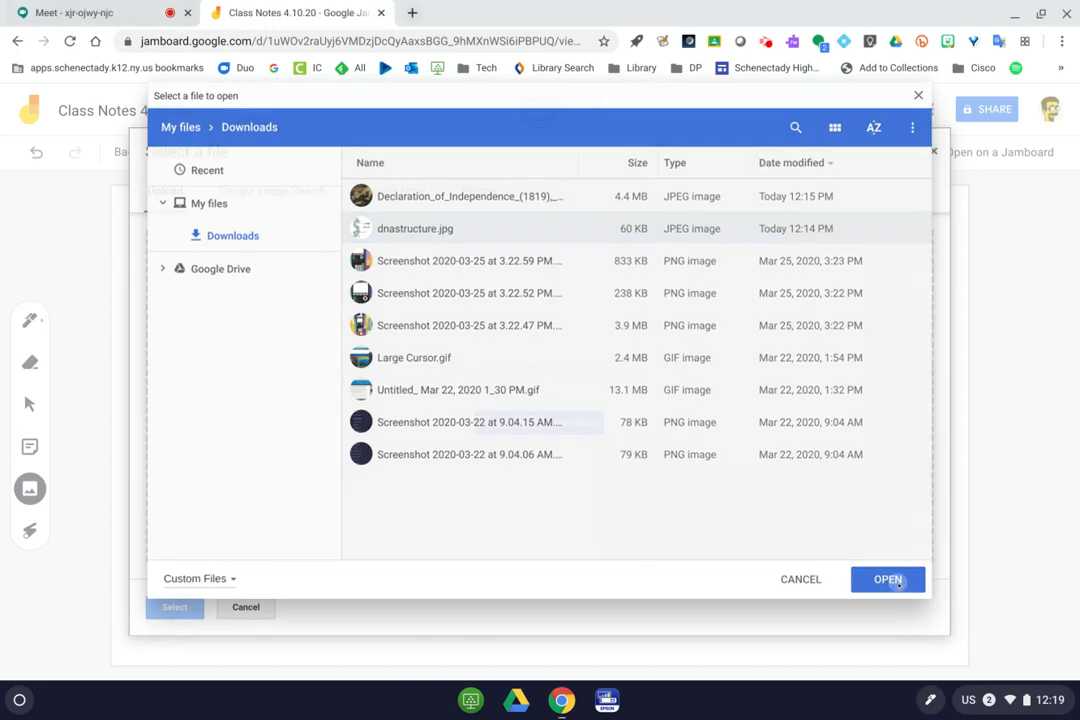
left_click(897, 581)
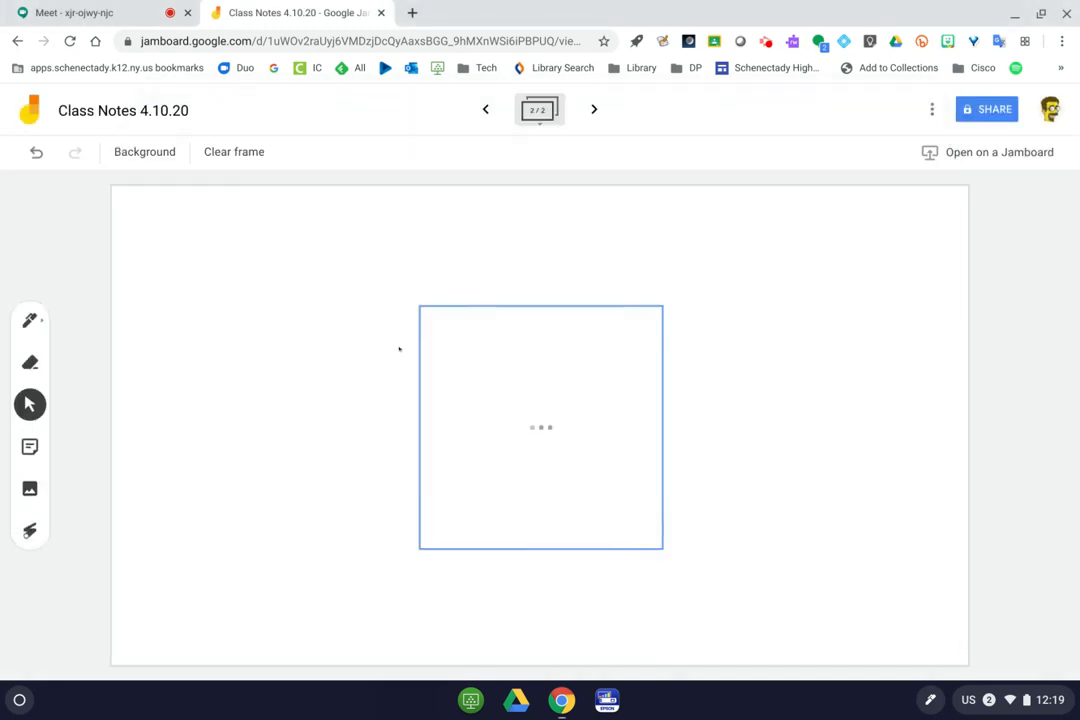
left_click_drag(534, 476, 507, 597)
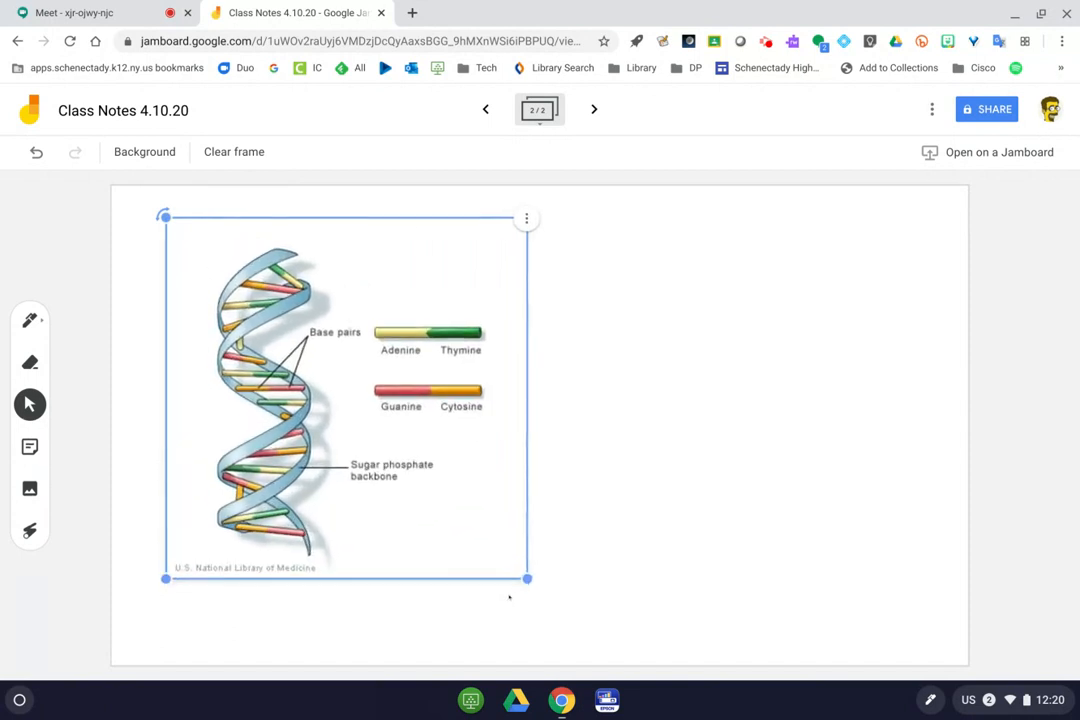
left_click(509, 597)
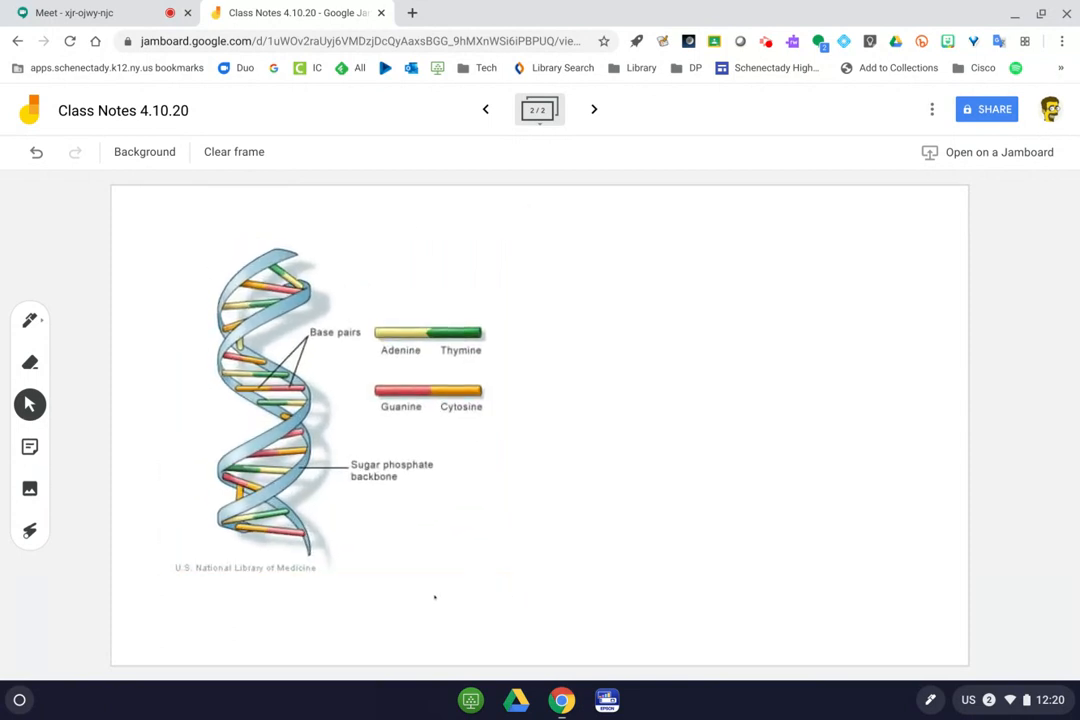
Handwrite 'Double Helix' in red to the right of the DNA diagram and underline it.
left_click(30, 320)
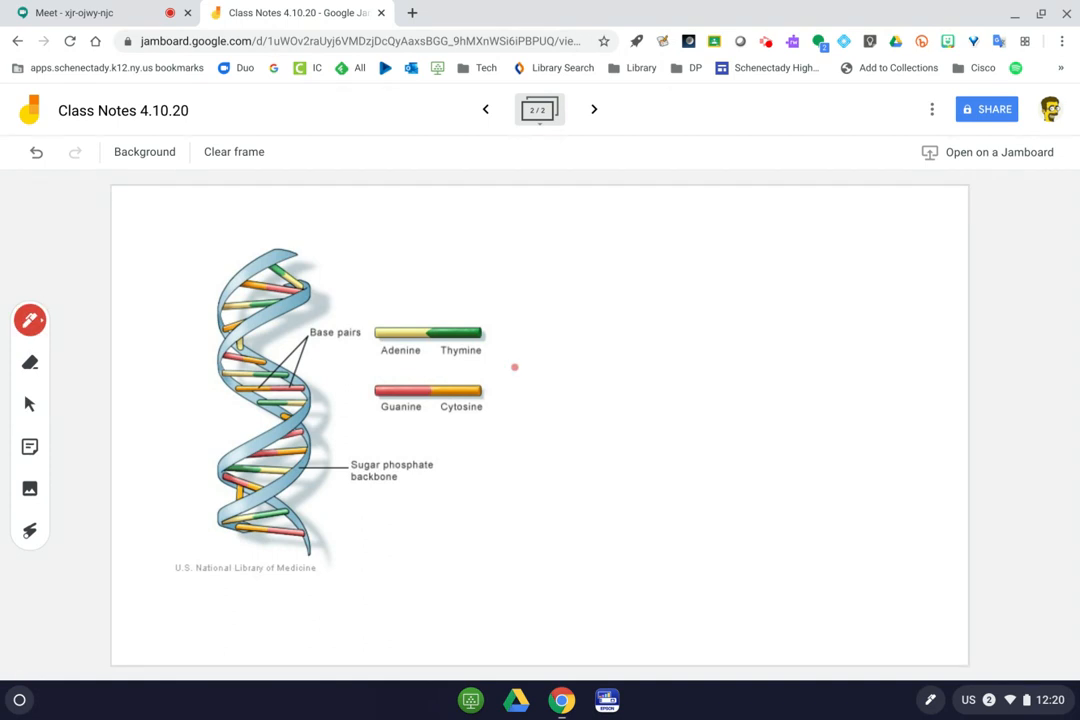
left_click_drag(574, 277, 588, 347)
left_click_drag(563, 271, 576, 349)
left_click_drag(642, 319, 677, 337)
left_click_drag(681, 289, 690, 338)
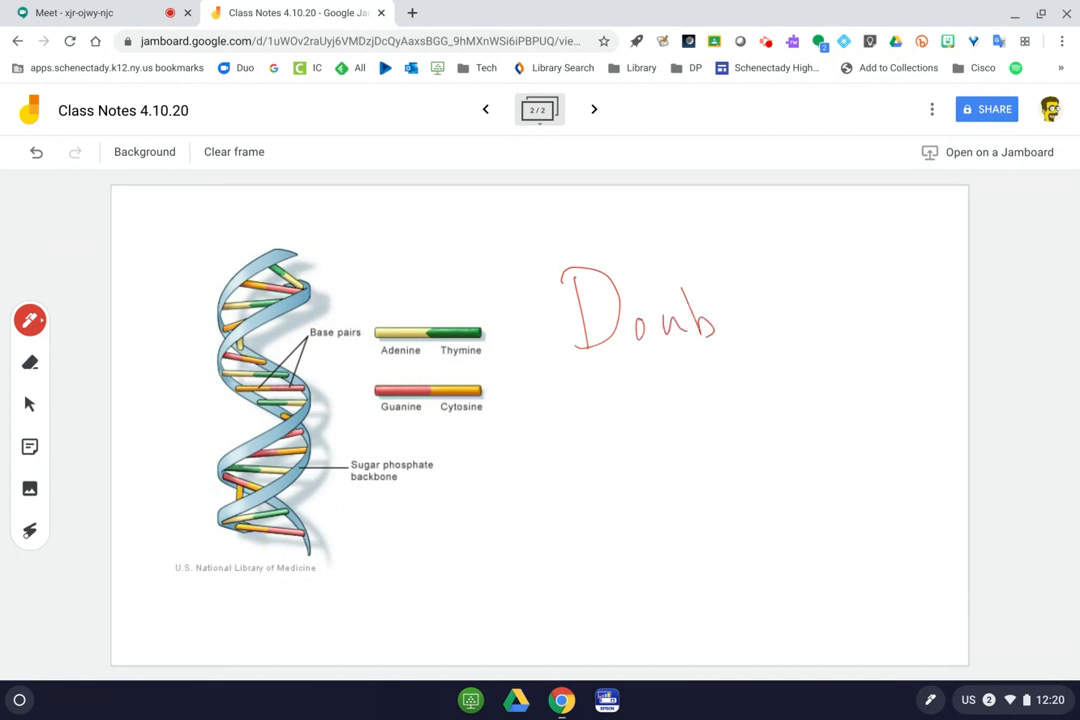
mouse_move(737, 271)
left_mouse_down()
mouse_move(742, 326)
mouse_move(779, 309)
left_mouse_up()
mouse_move(650, 390)
left_mouse_down()
mouse_move(664, 428)
mouse_move(703, 418)
mouse_move(745, 385)
mouse_move(752, 405)
mouse_move(800, 389)
mouse_move(786, 392)
left_mouse_up()
left_click_drag(689, 491, 859, 404)
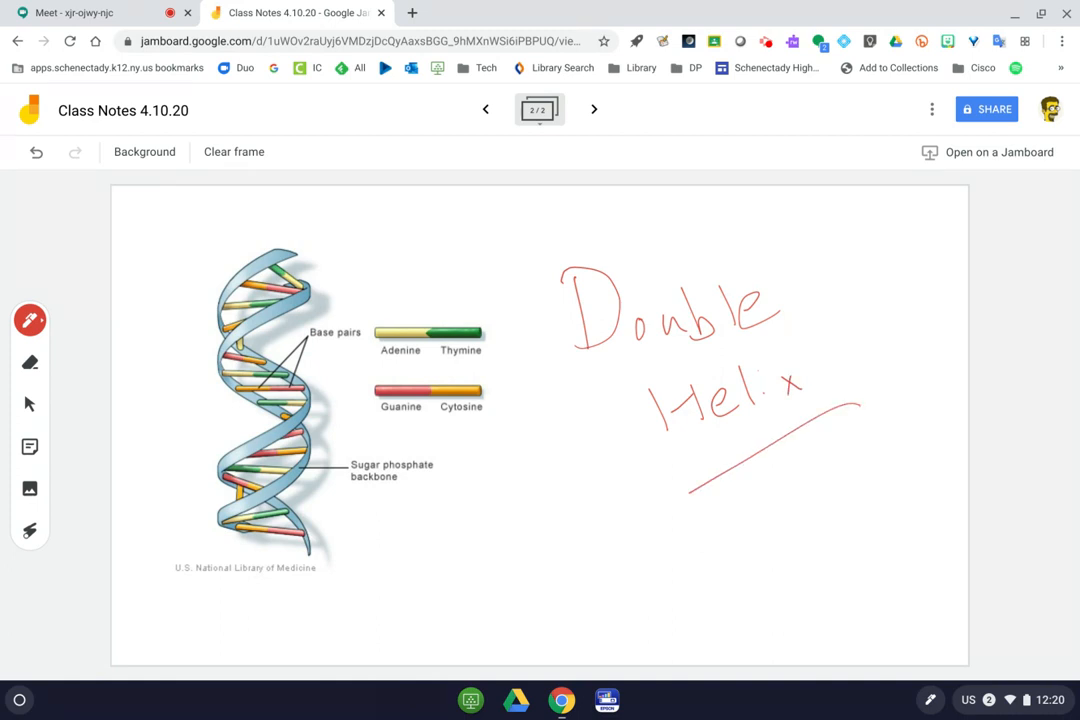
left_click(825, 300)
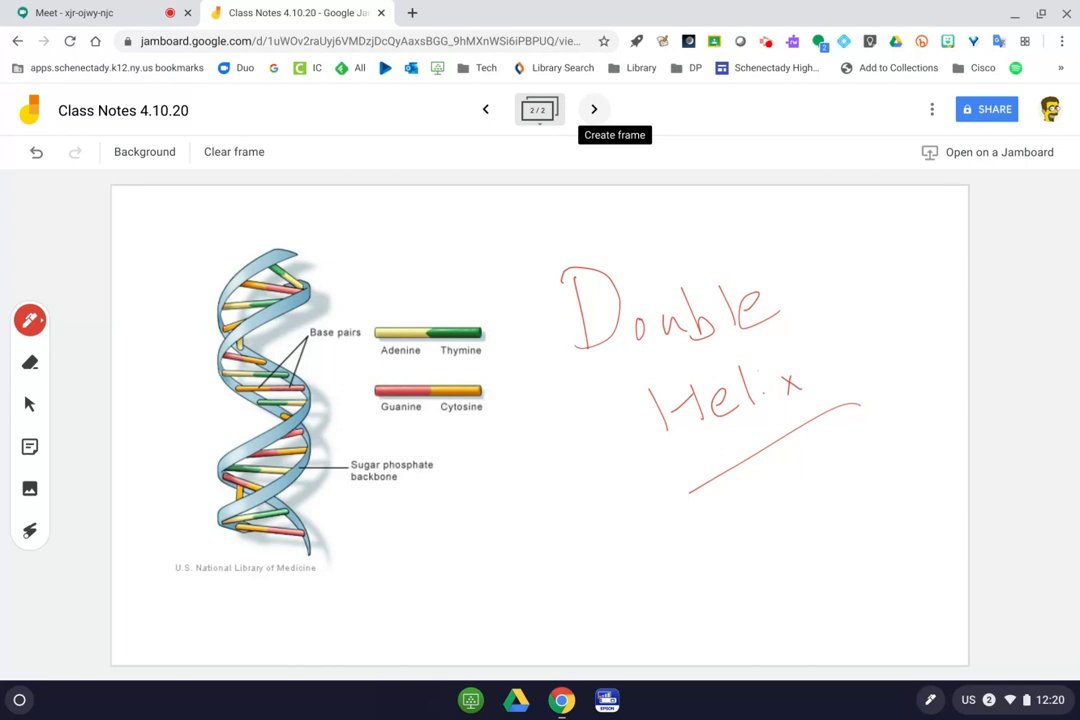
Make the jam viewable by anyone with the link, then return to the Meet call.
left_click(988, 110)
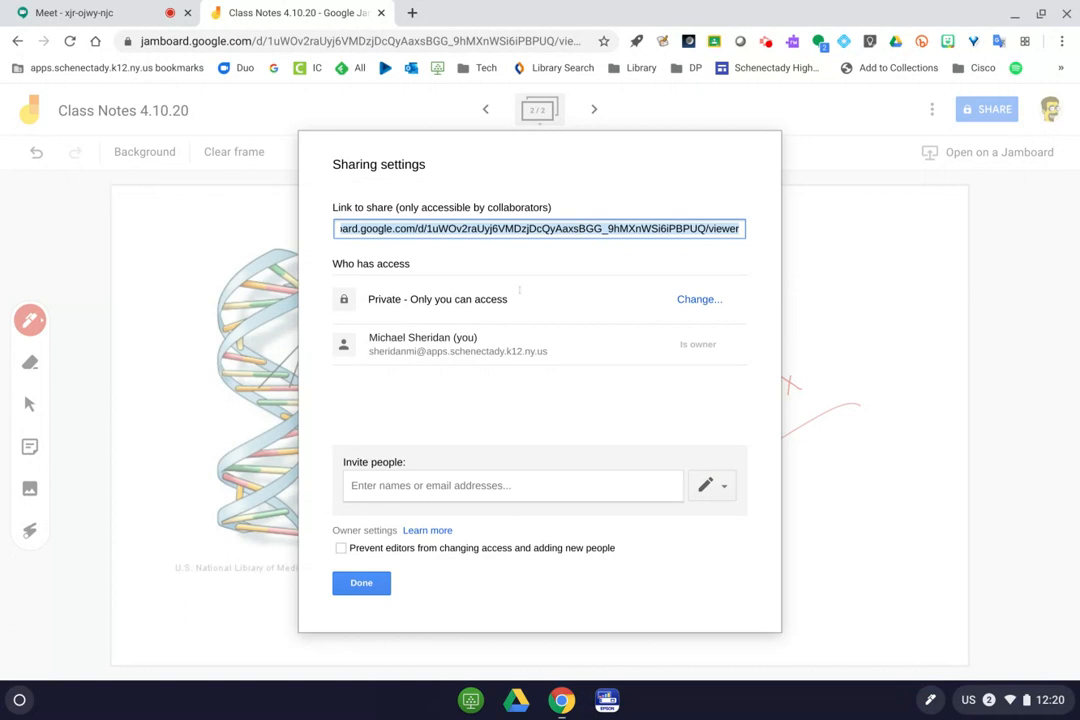
left_click(690, 299)
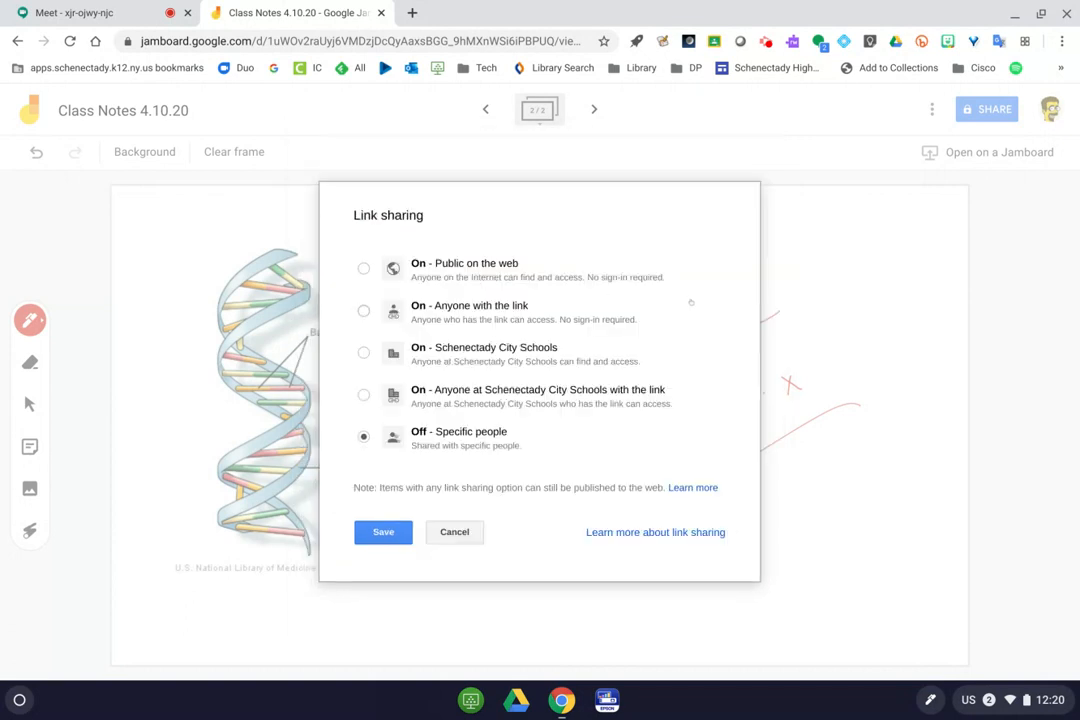
left_click(449, 307)
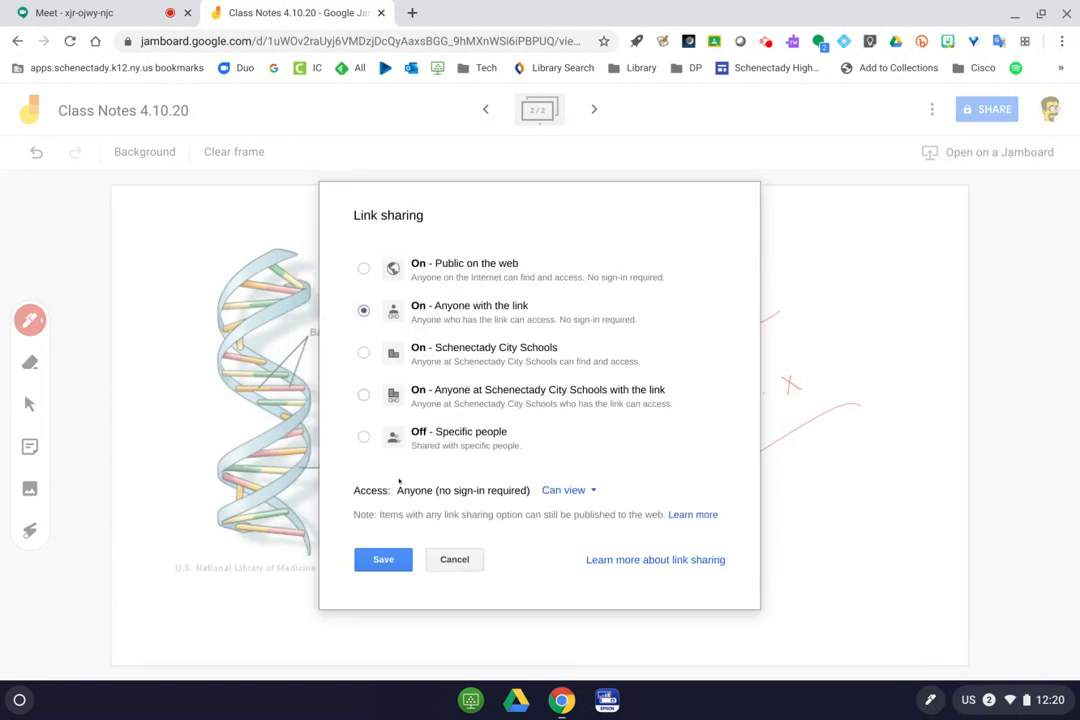
left_click(379, 562)
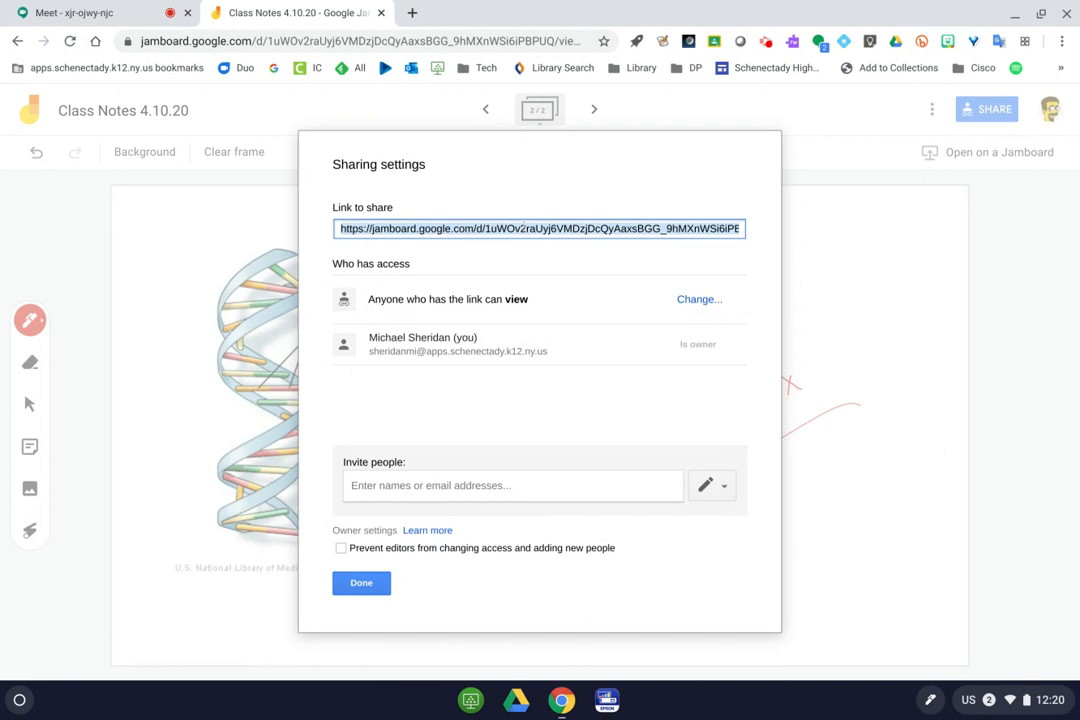
left_click(131, 12)
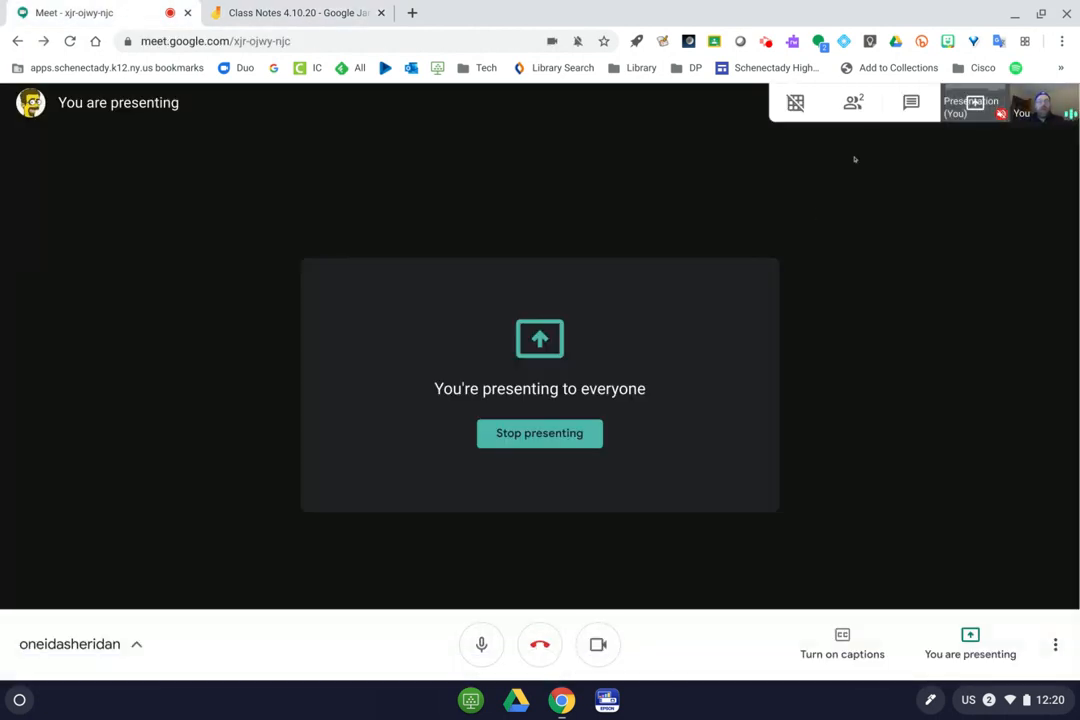
Paste and send the jam's link in the Meet chat, then return to Jamboard.
left_click(911, 102)
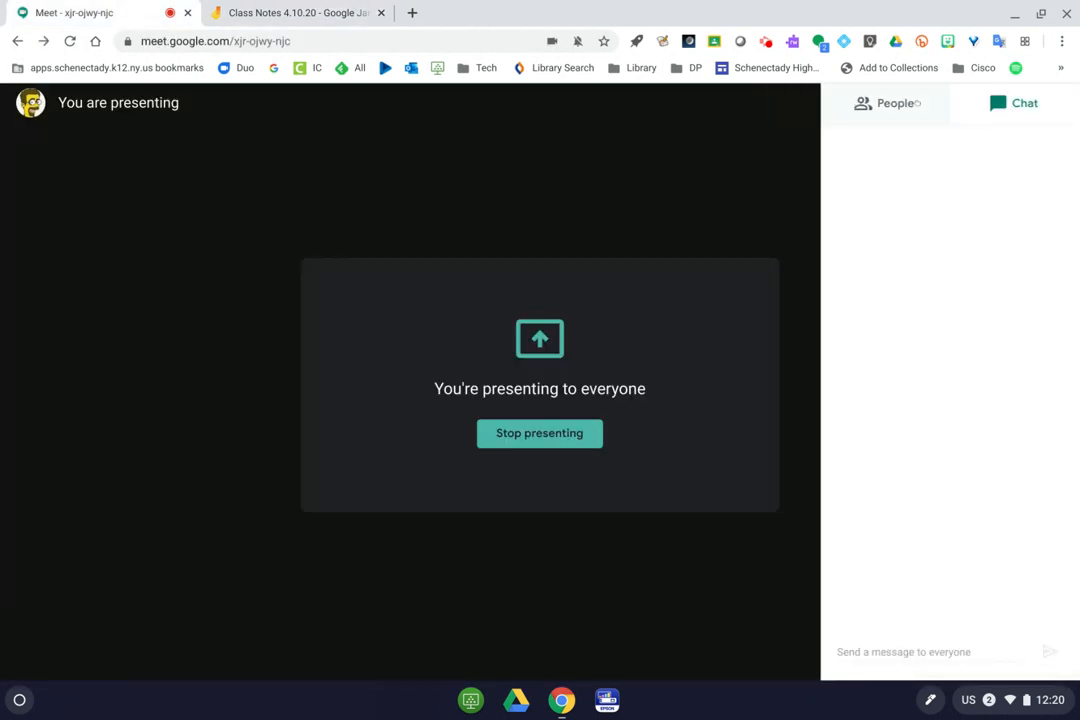
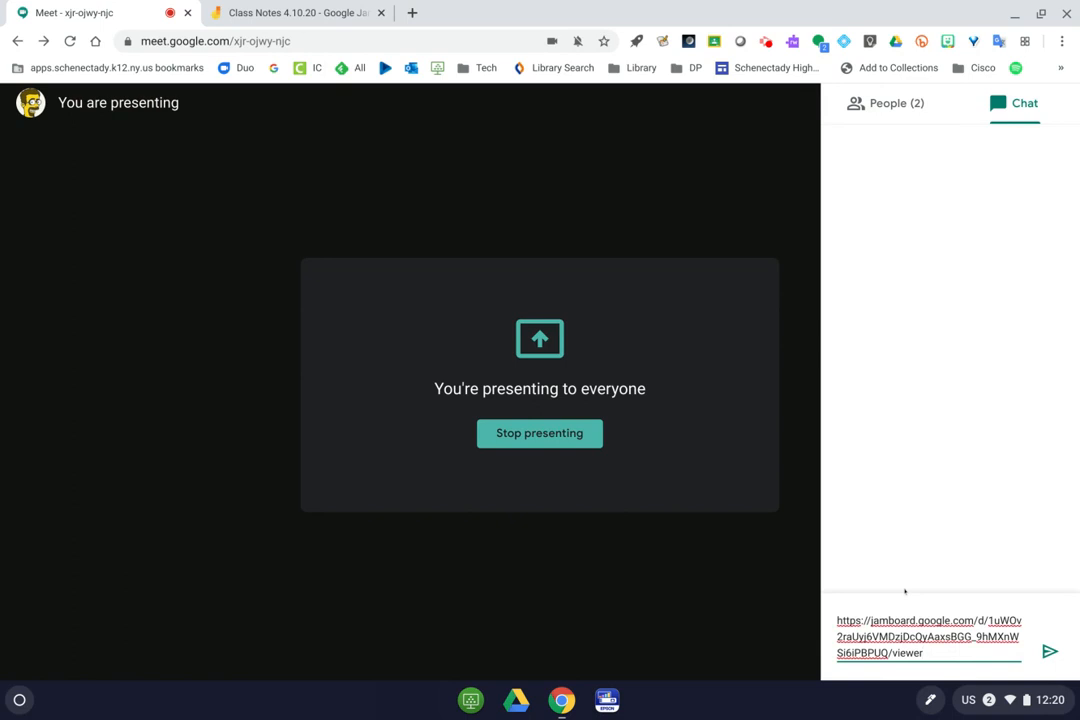
key("Return")
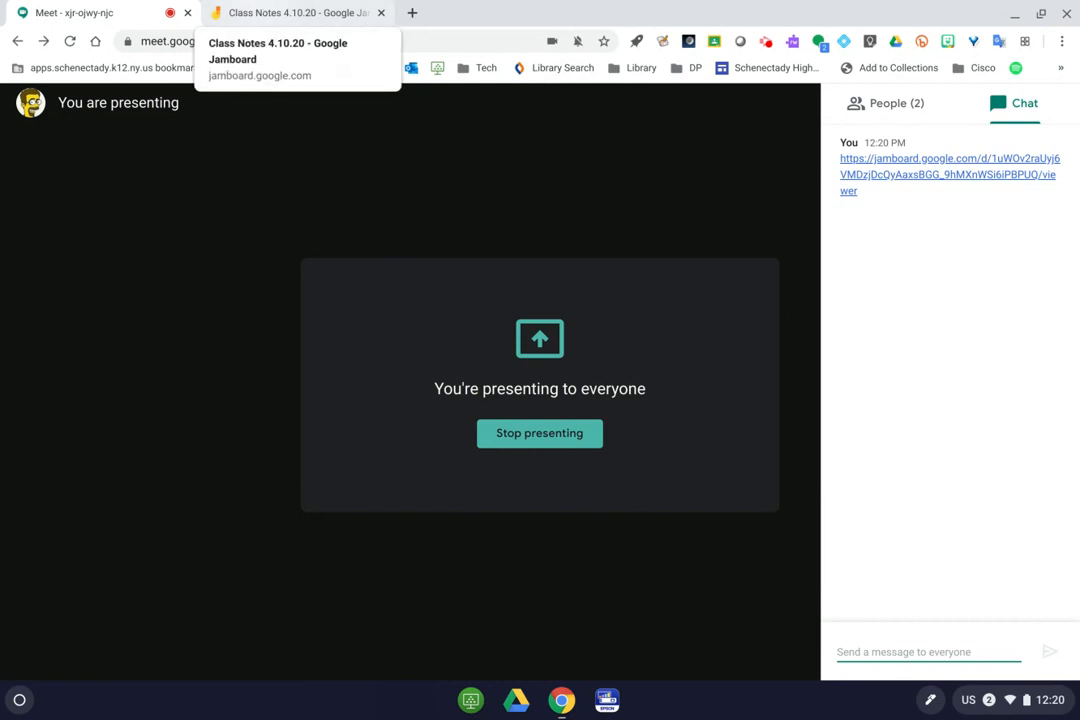
left_click(290, 12)
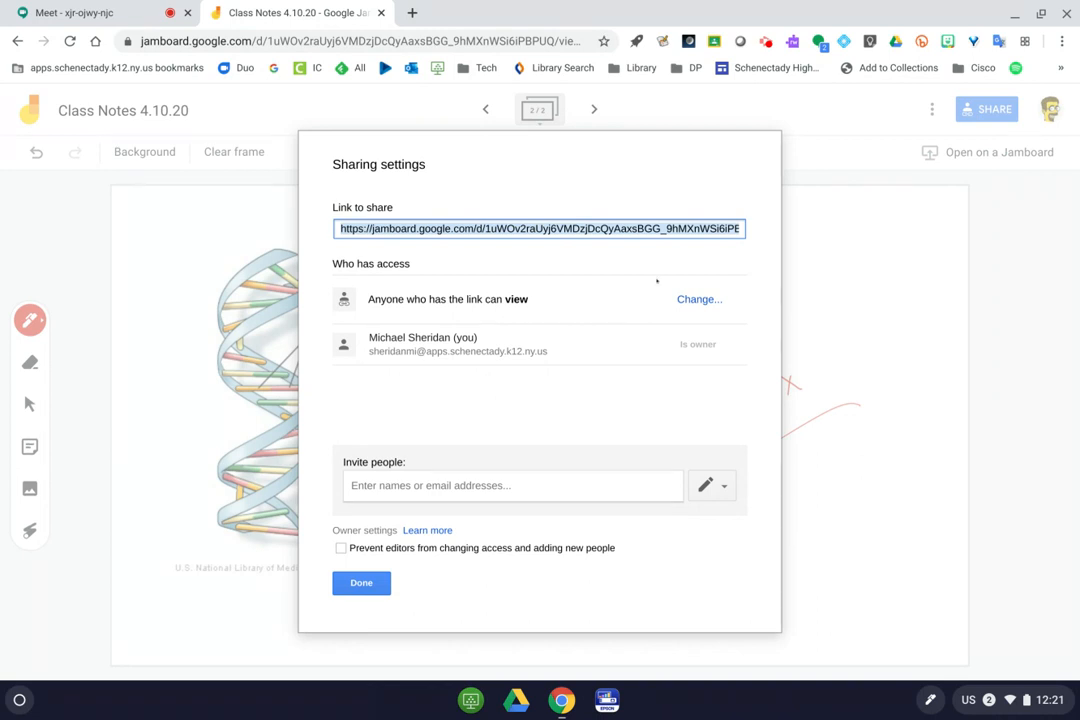
Change link access to 'Can edit' for anyone with the link and close sharing settings.
left_click(700, 299)
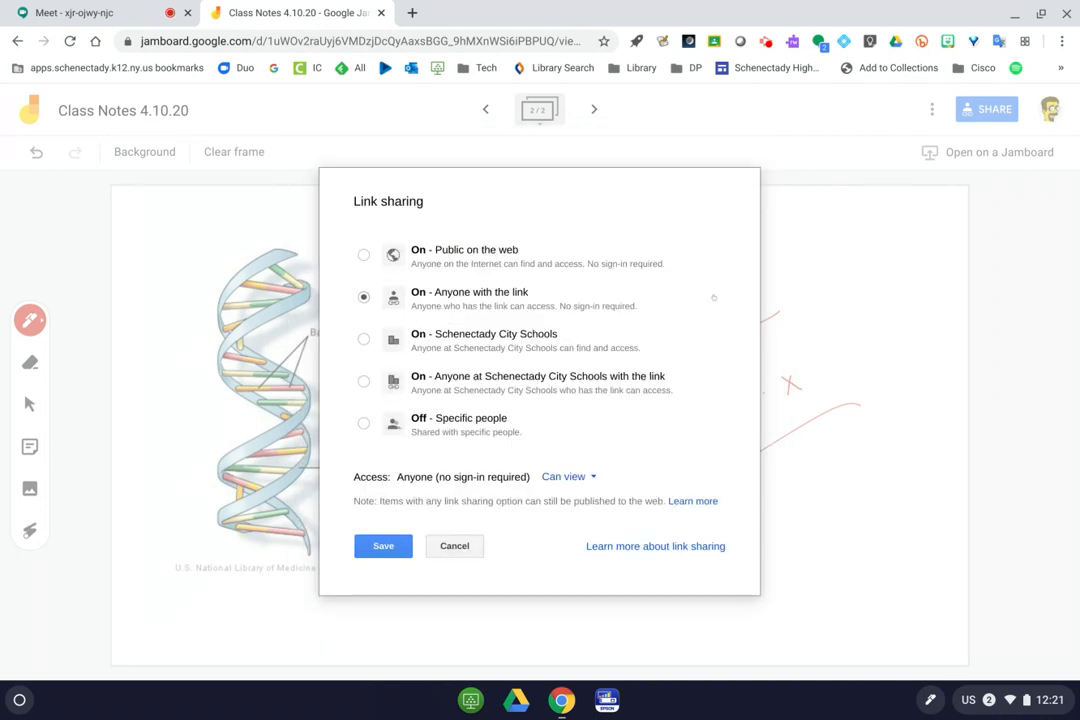
left_click(567, 477)
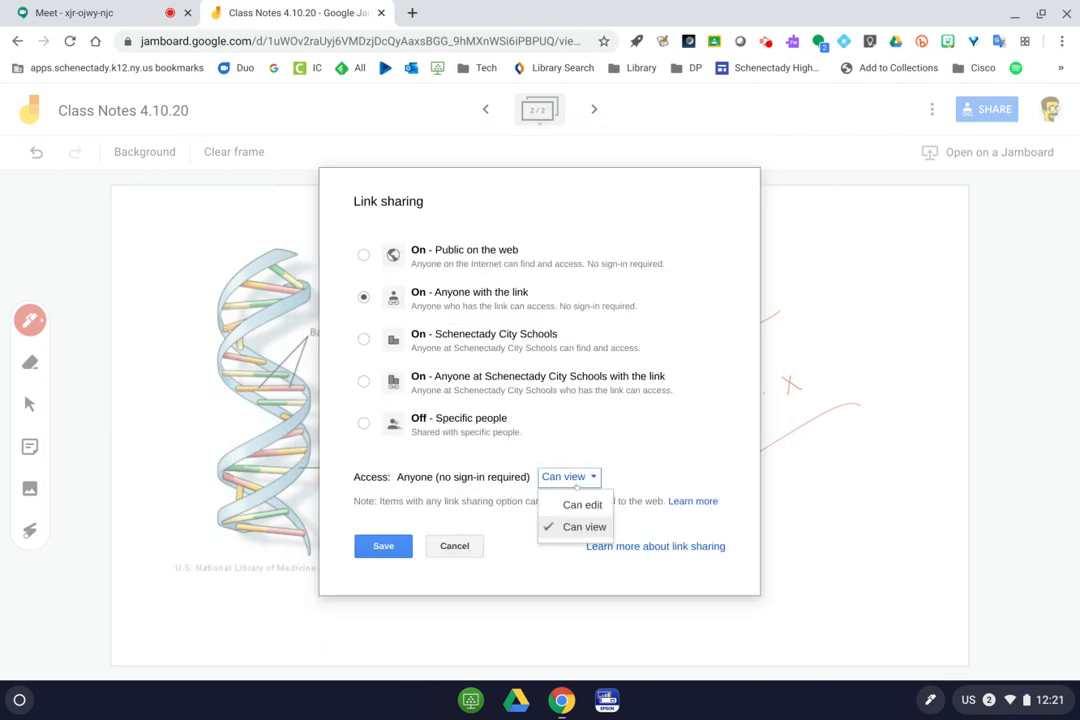
left_click(588, 504)
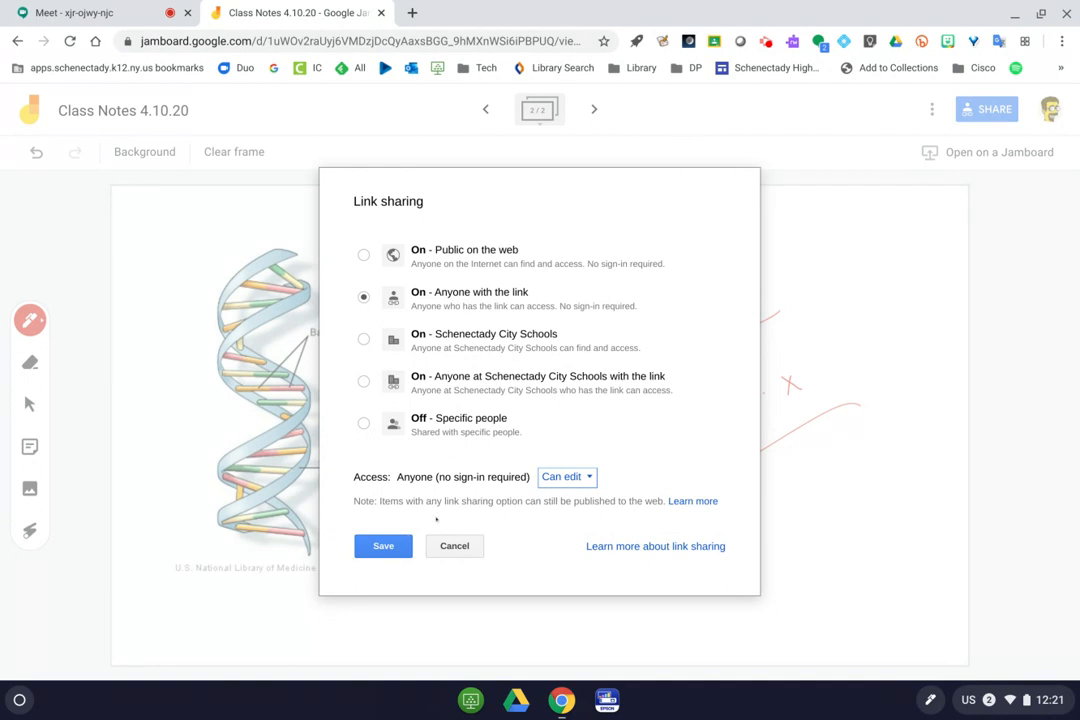
left_click(396, 547)
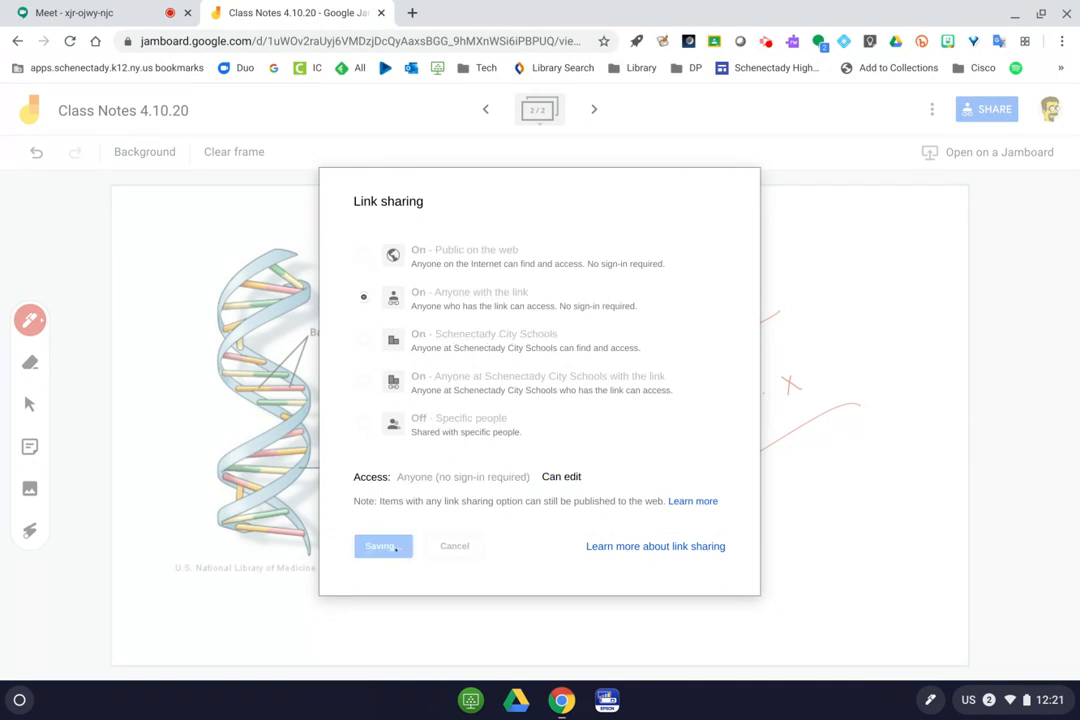
left_click(361, 582)
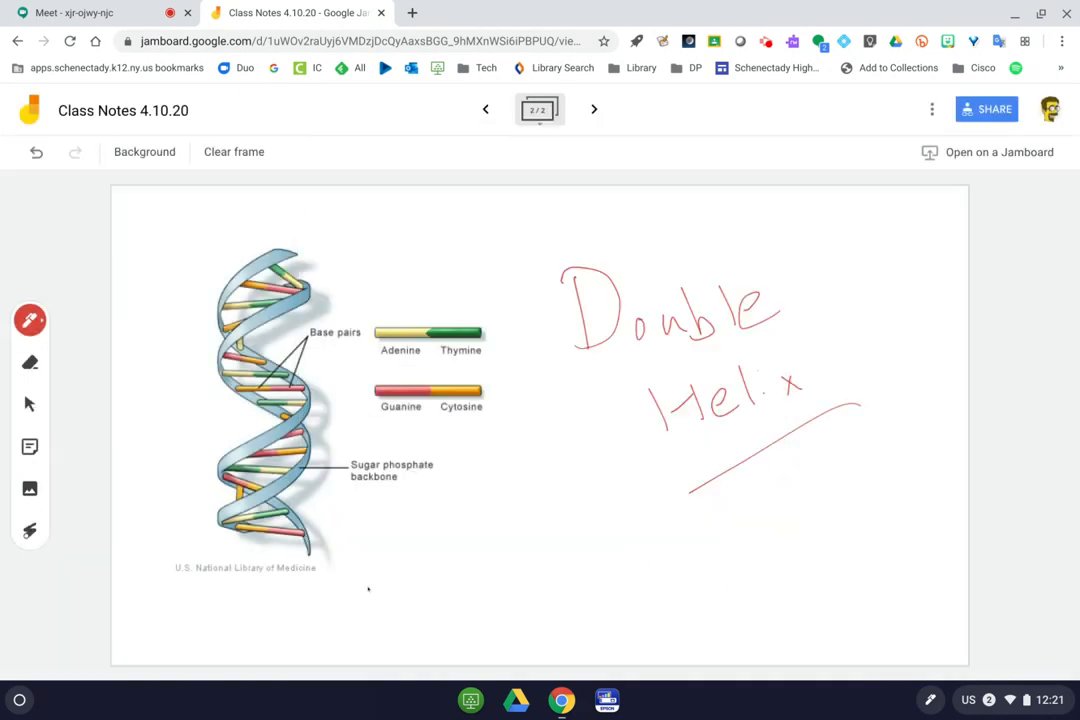
Glance at the Meet call, return to the Class Notes 4.10.20 jam, and add a blank third frame.
left_click(80, 12)
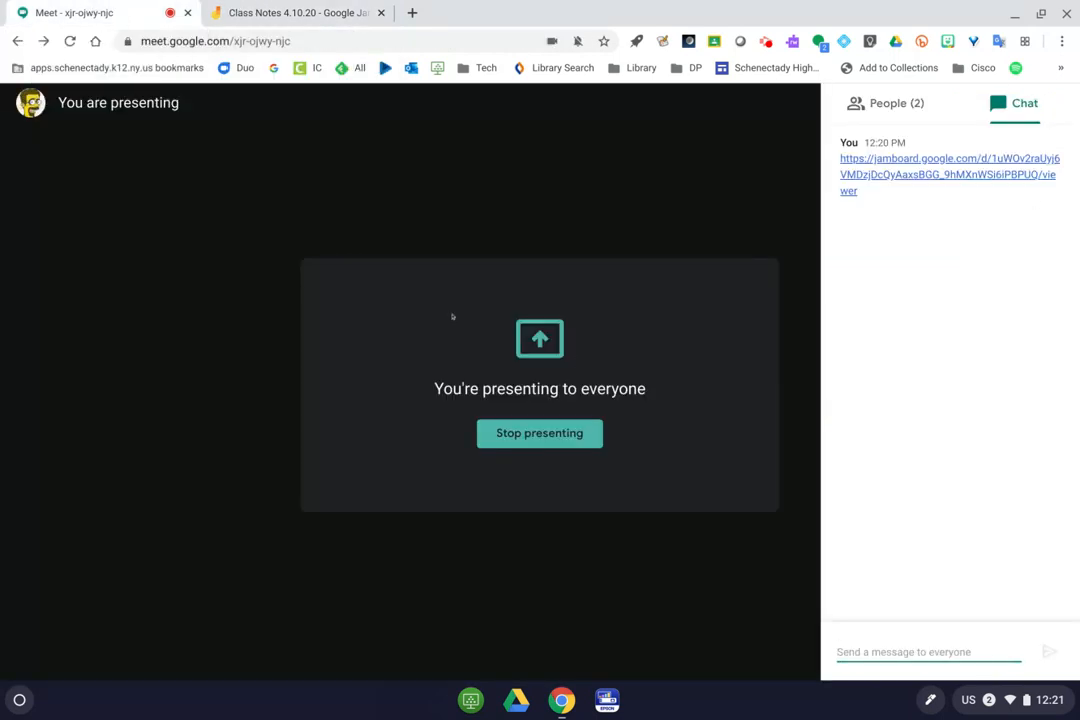
left_click(228, 8)
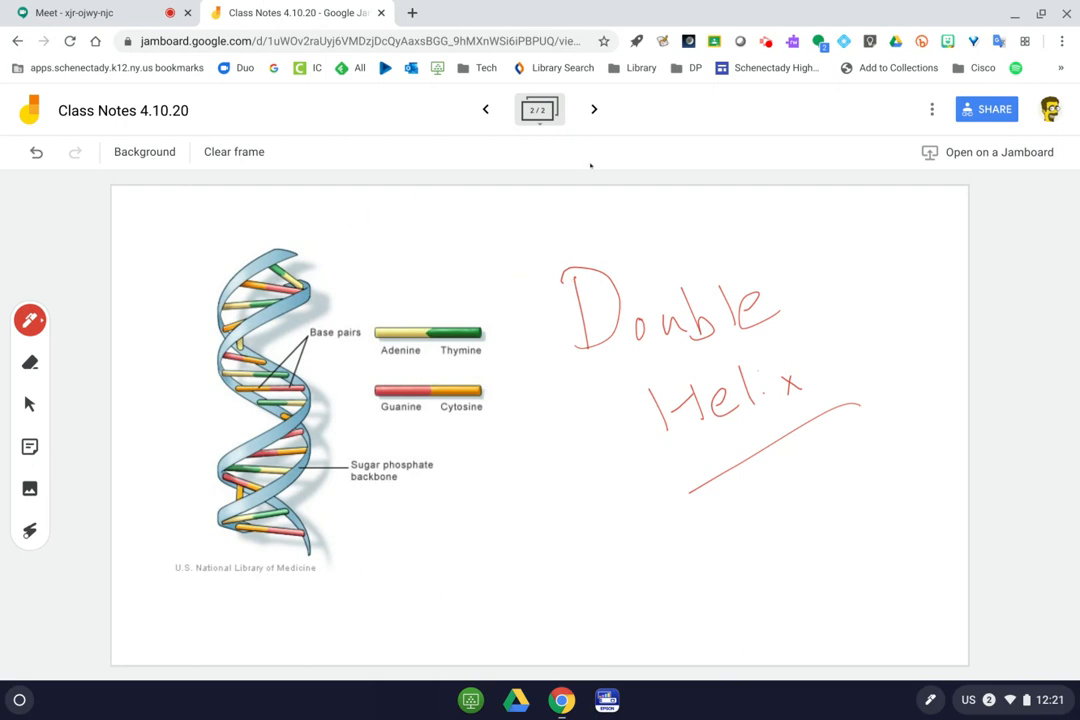
left_click(594, 109)
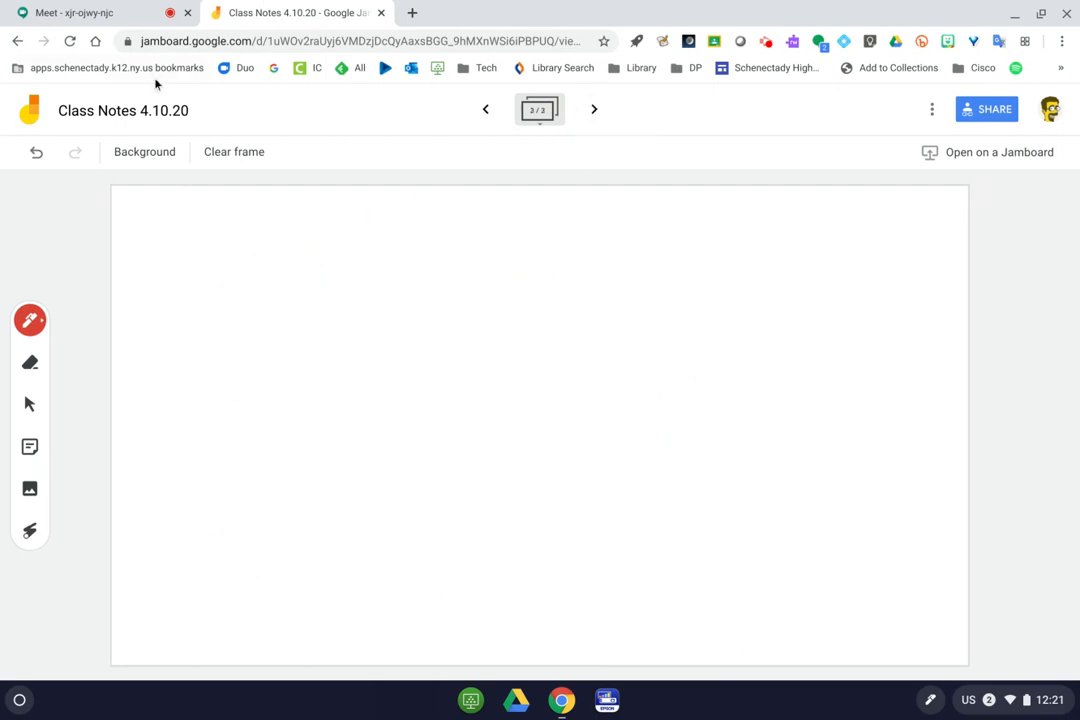
Try grid, dark grid and lined backgrounds, settle on dotted for frame 3, then return to Meet.
left_click(151, 160)
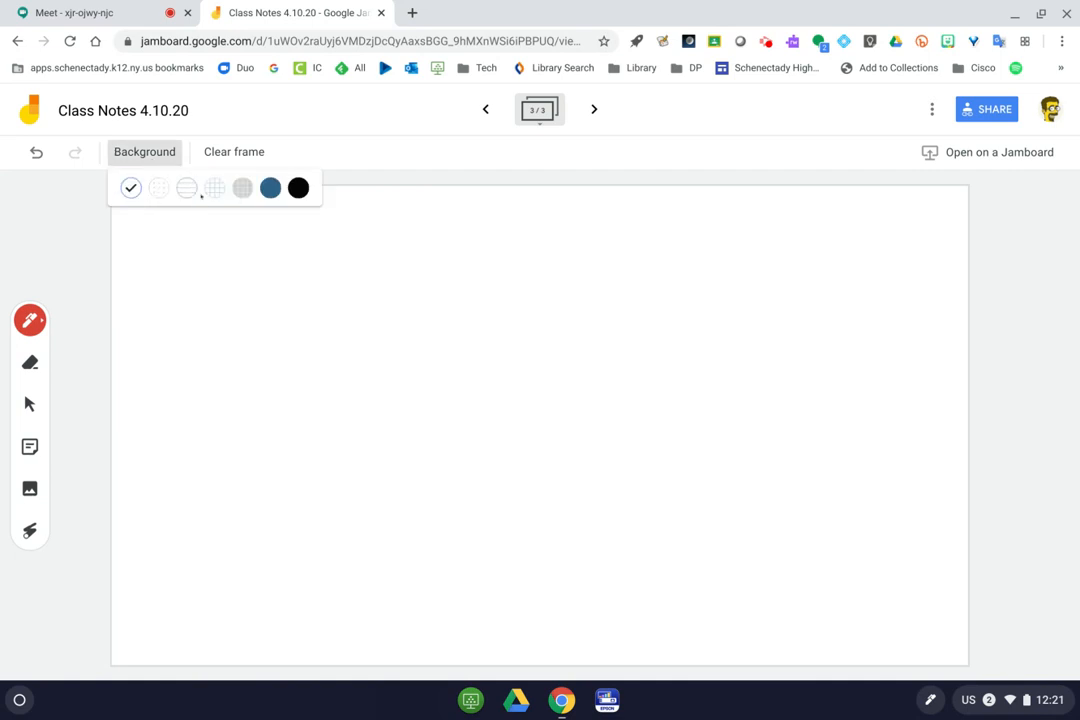
left_click(219, 189)
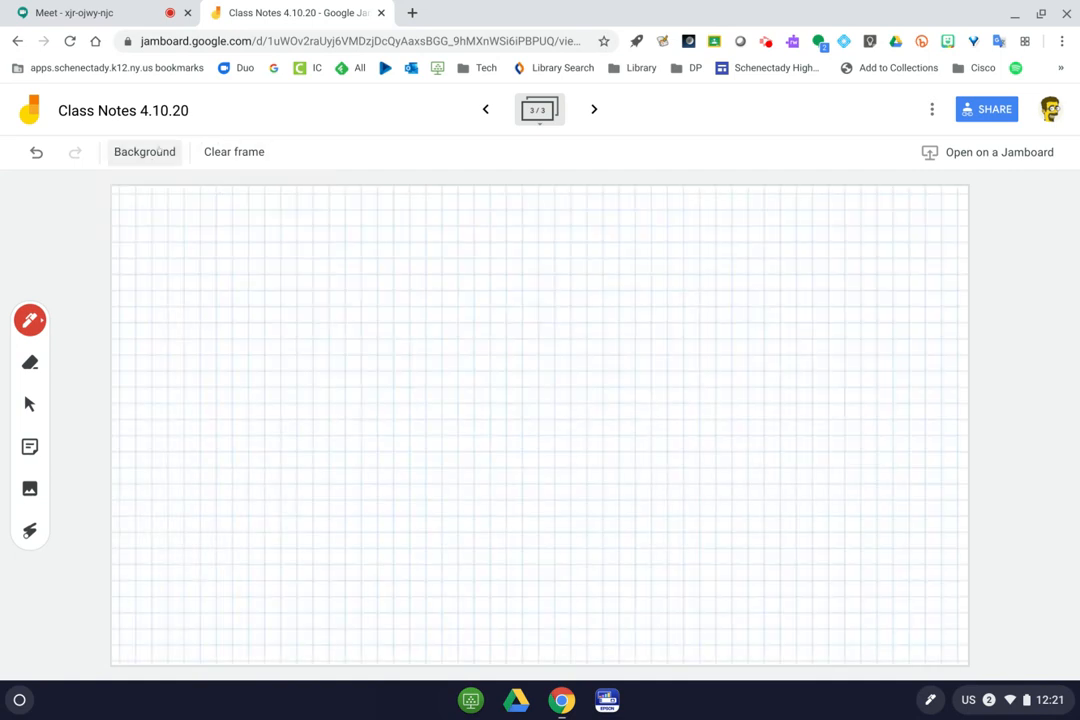
left_click(144, 152)
left_click(243, 187)
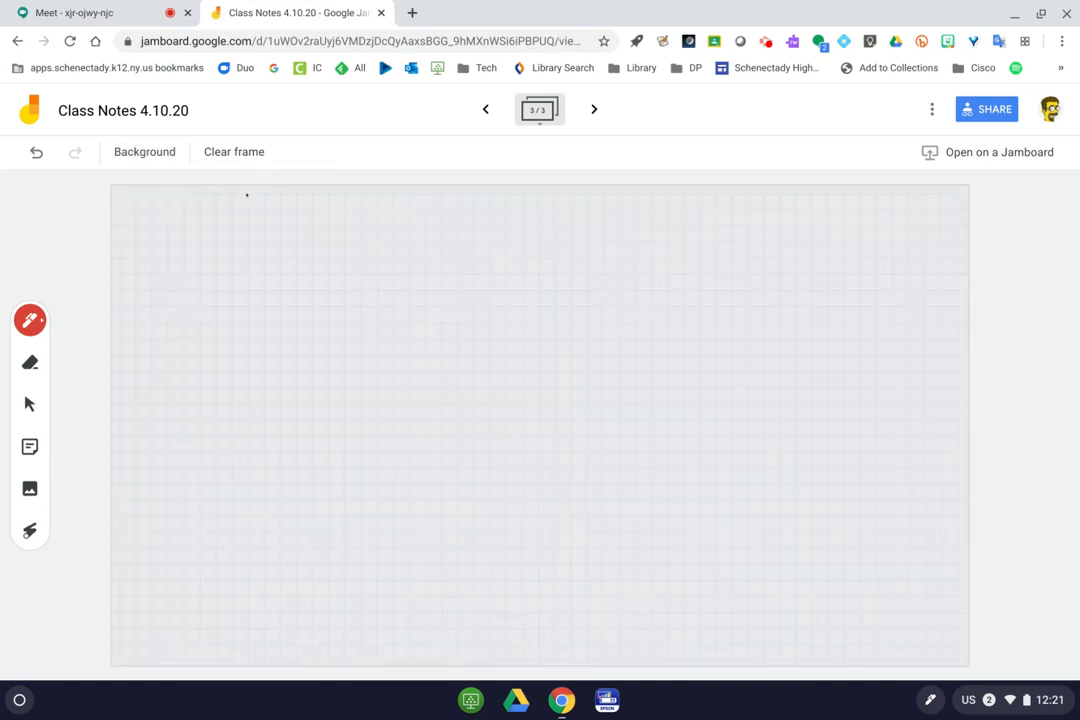
left_click(154, 150)
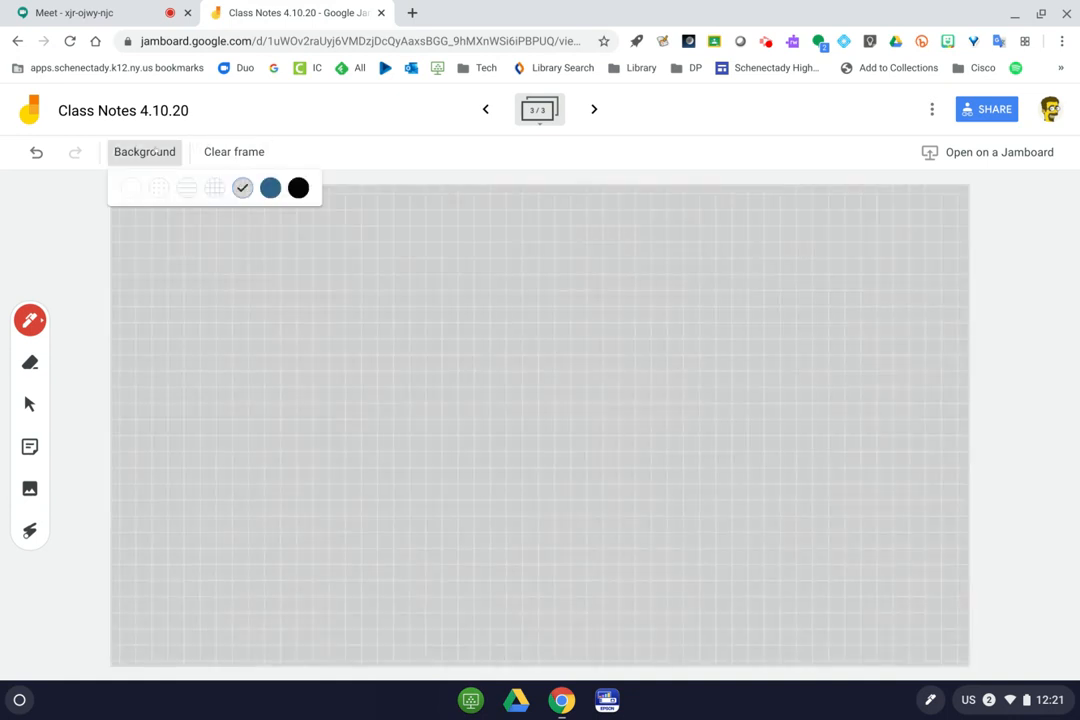
left_click(186, 187)
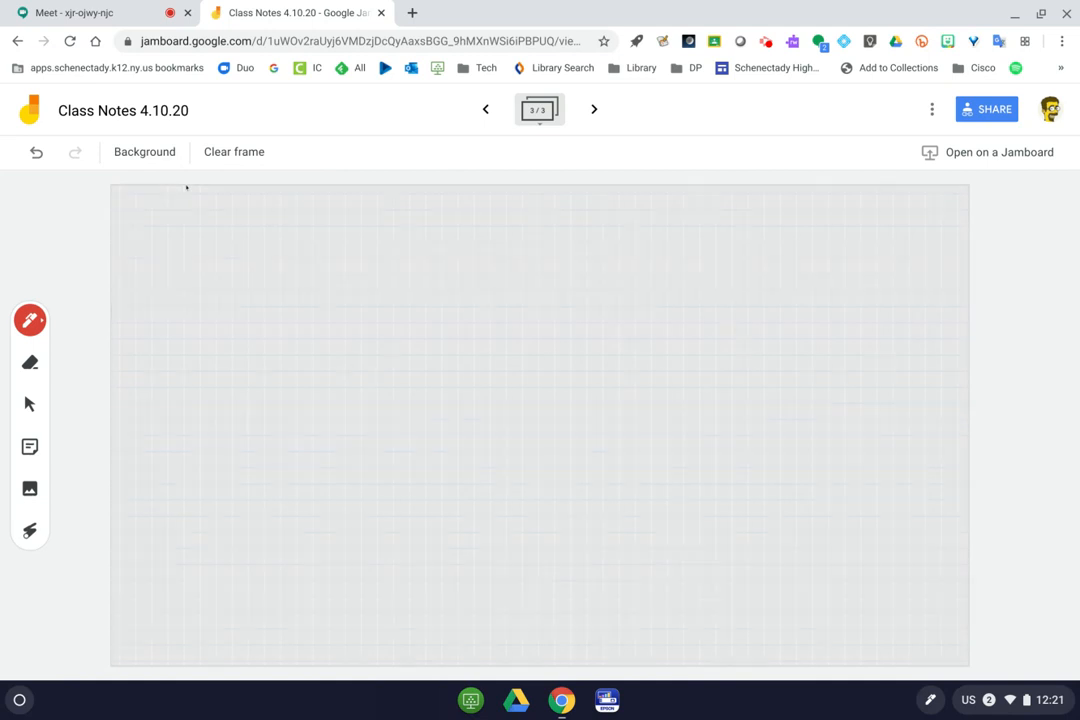
left_click(145, 152)
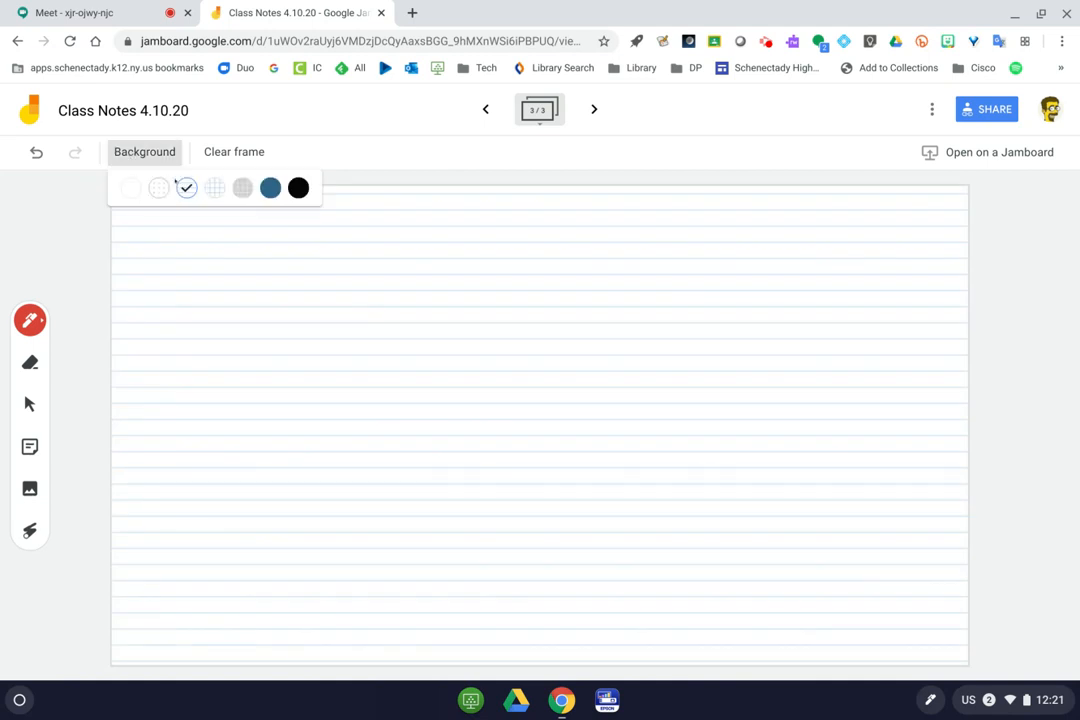
left_click(162, 190)
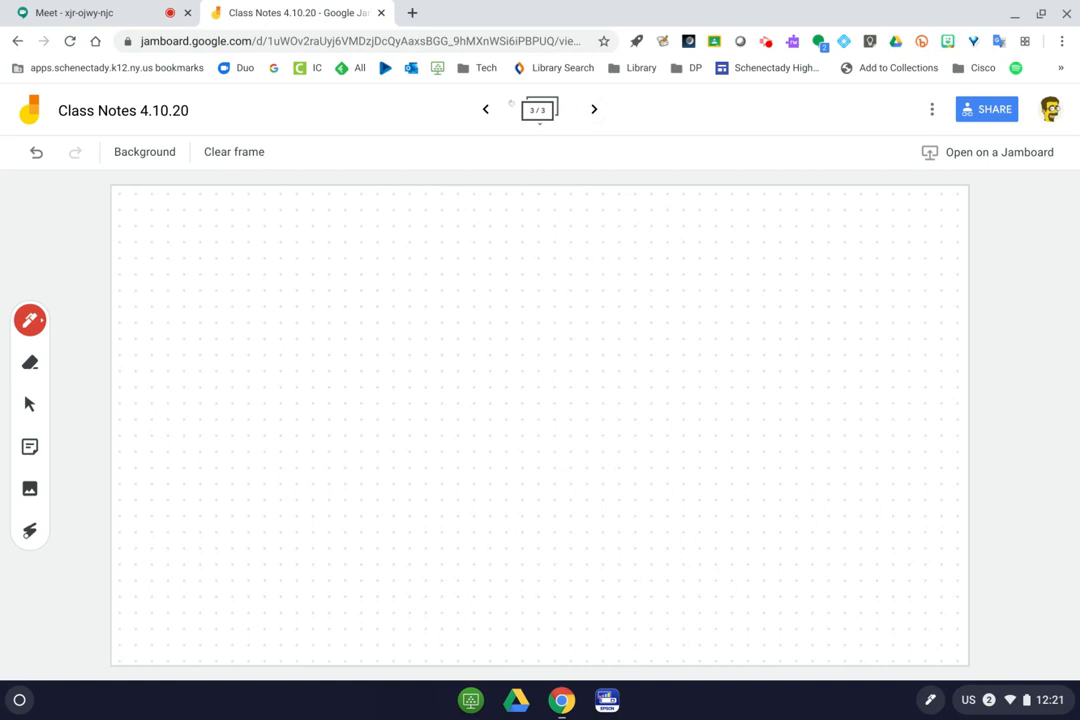
left_click(62, 10)
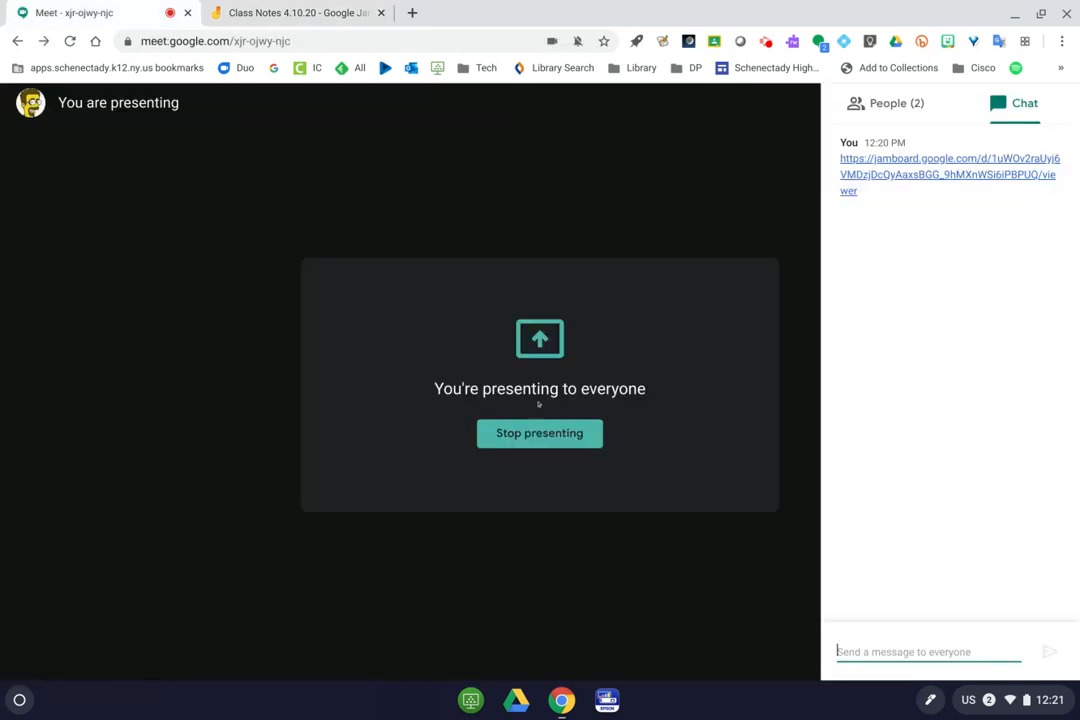